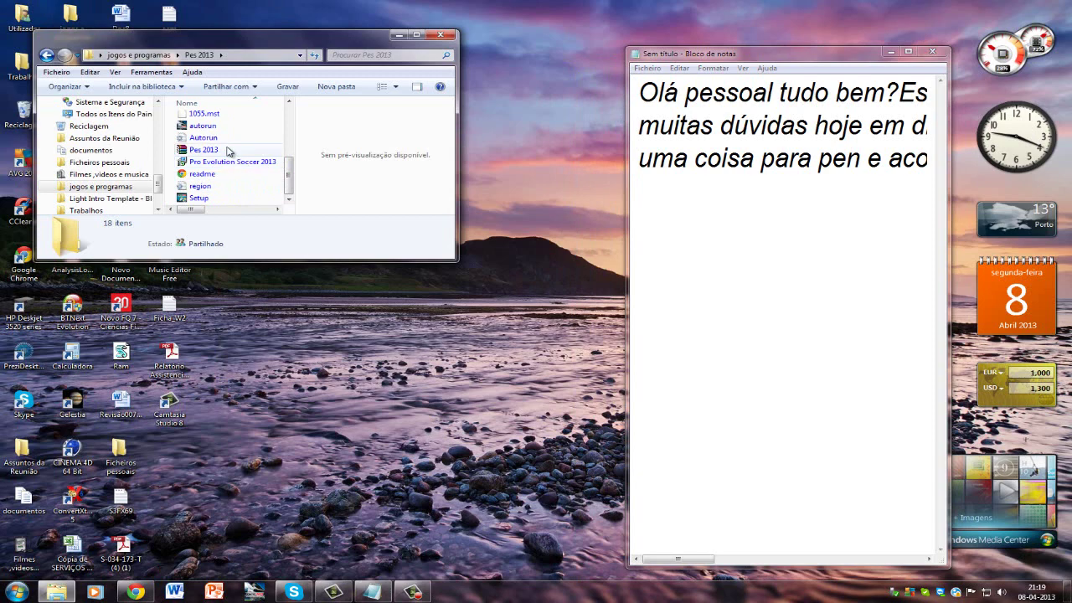
Write the note line "Vou passar o winrar do pes 2013 que tem 4,80 gb de memória" and select the Pes 2013 archive to show its size
left_click(717, 214)
type("V")
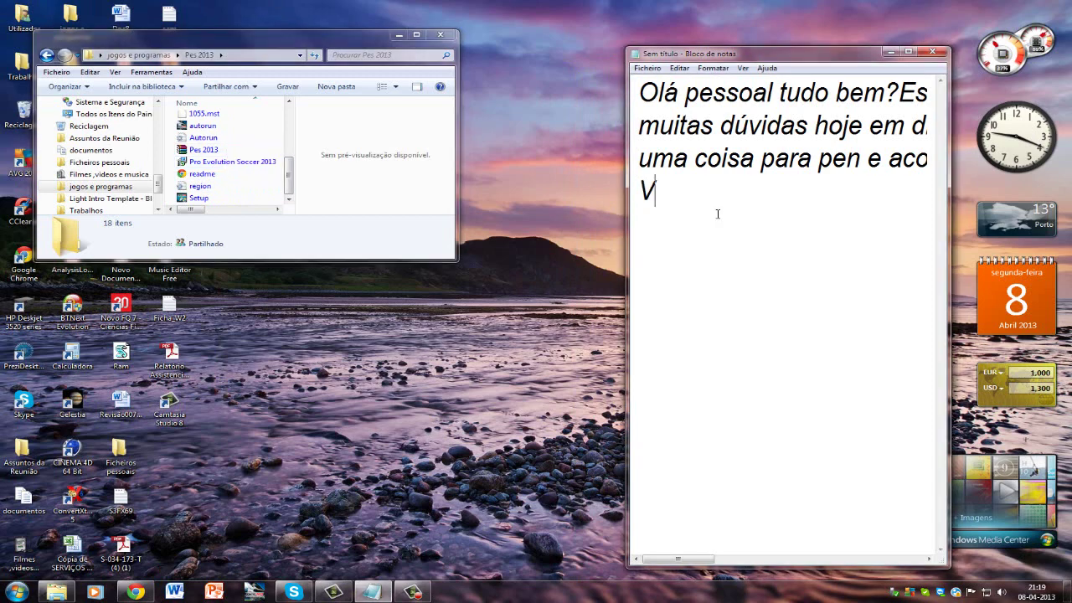
type("ou pa")
key("BackSpace")
type("pa")
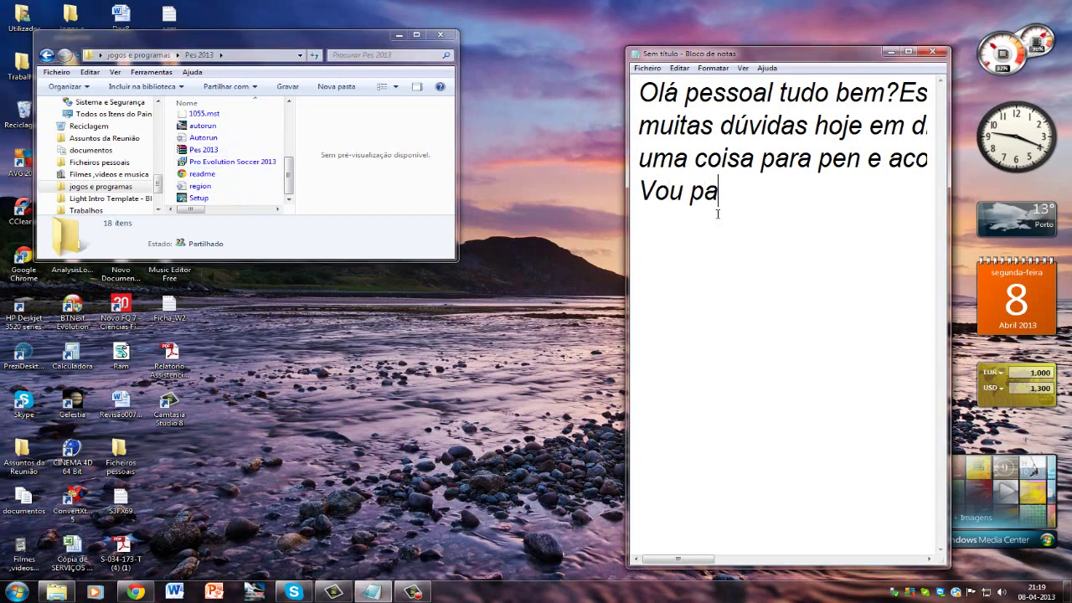
type("ssar o wi")
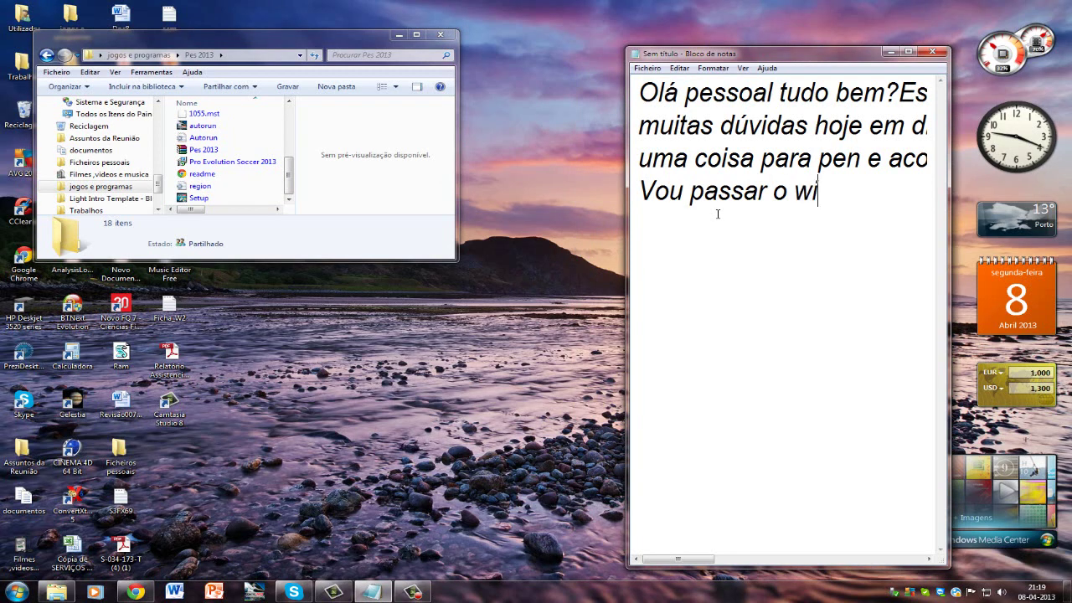
type("nrar do pes")
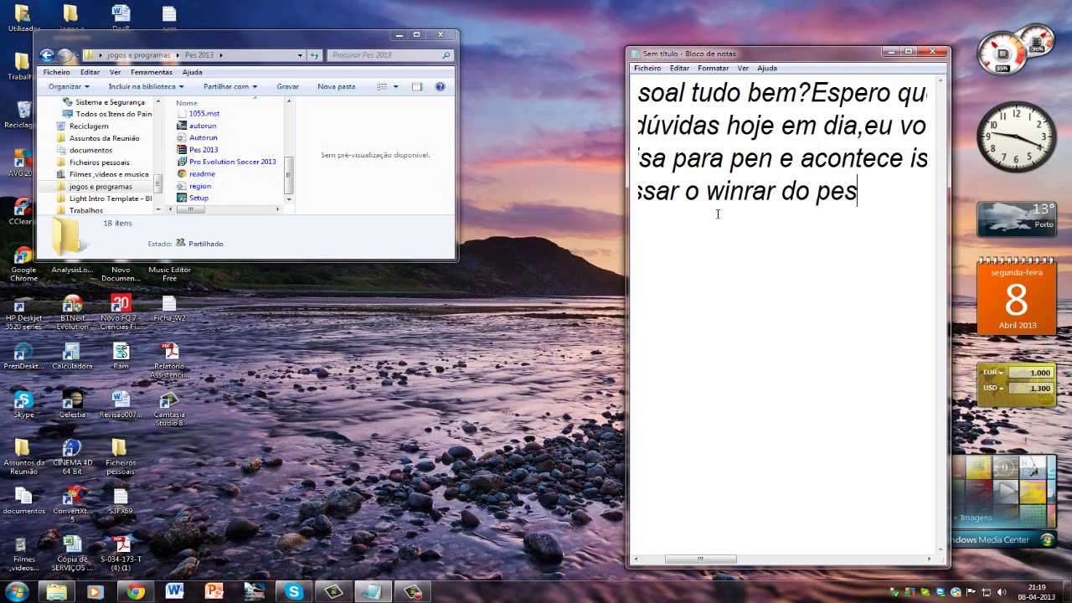
type(" 2013 qu")
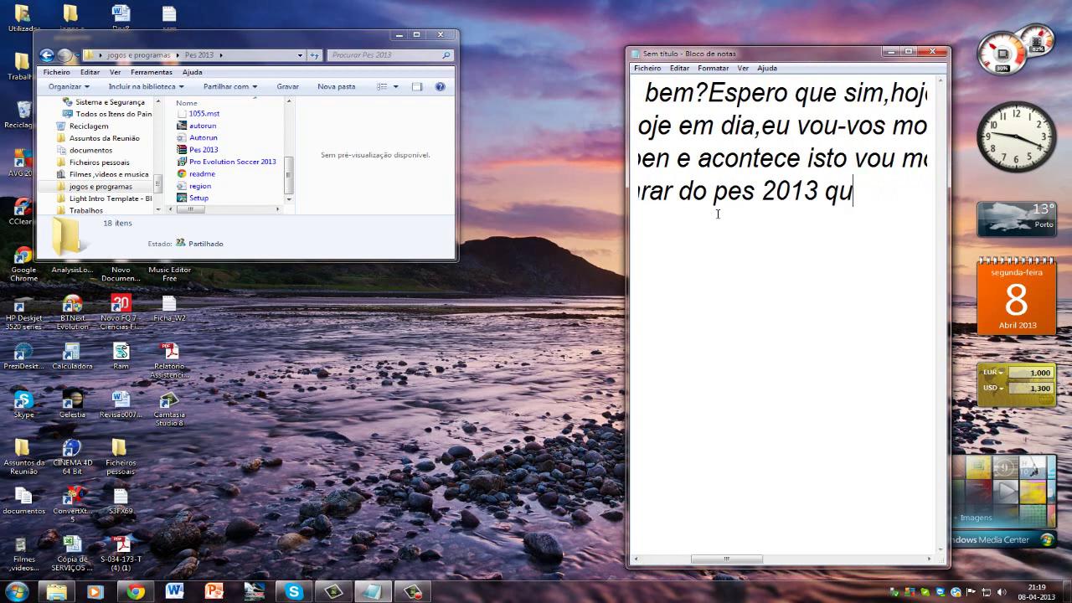
type("e tem ")
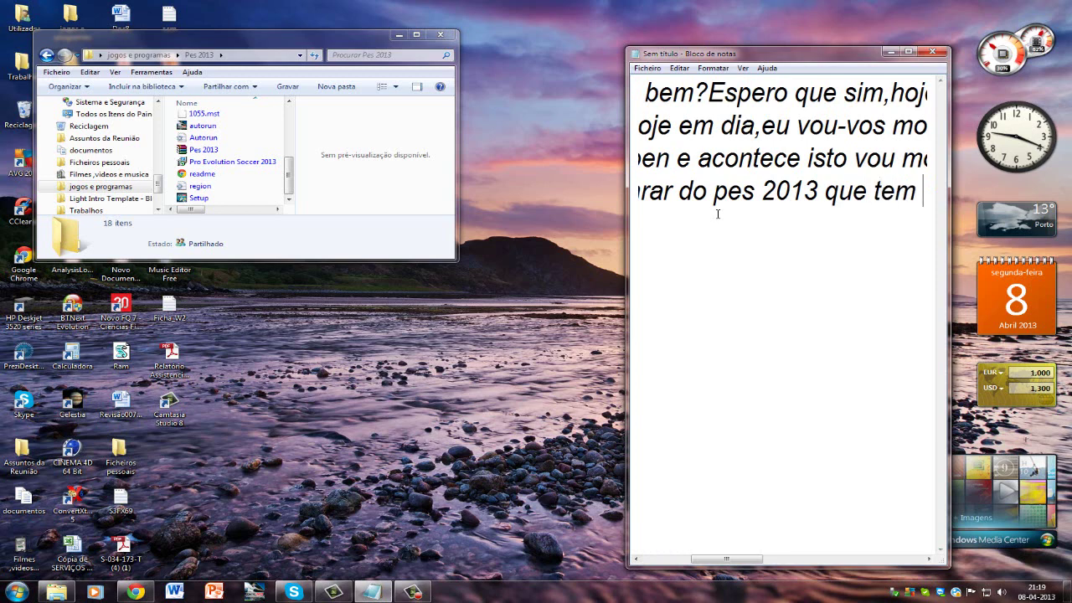
type("4,80 gb de memória")
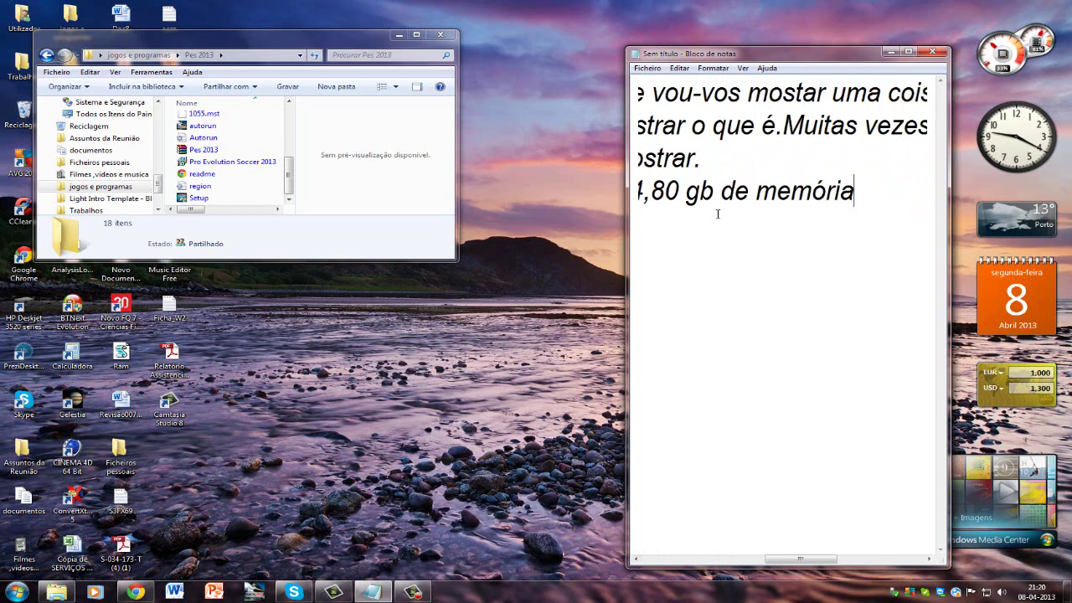
left_click(204, 151)
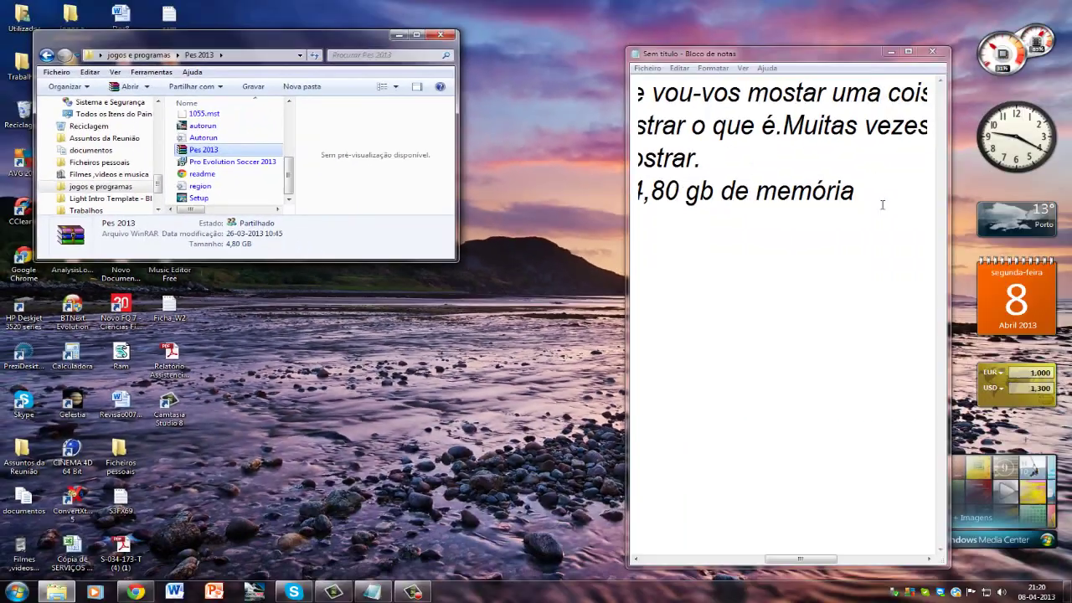
End the note's current line with ".E" and add the new line "agora vou passar para a pen"
left_click(873, 198)
type(".E")
key("Return")
type("a")
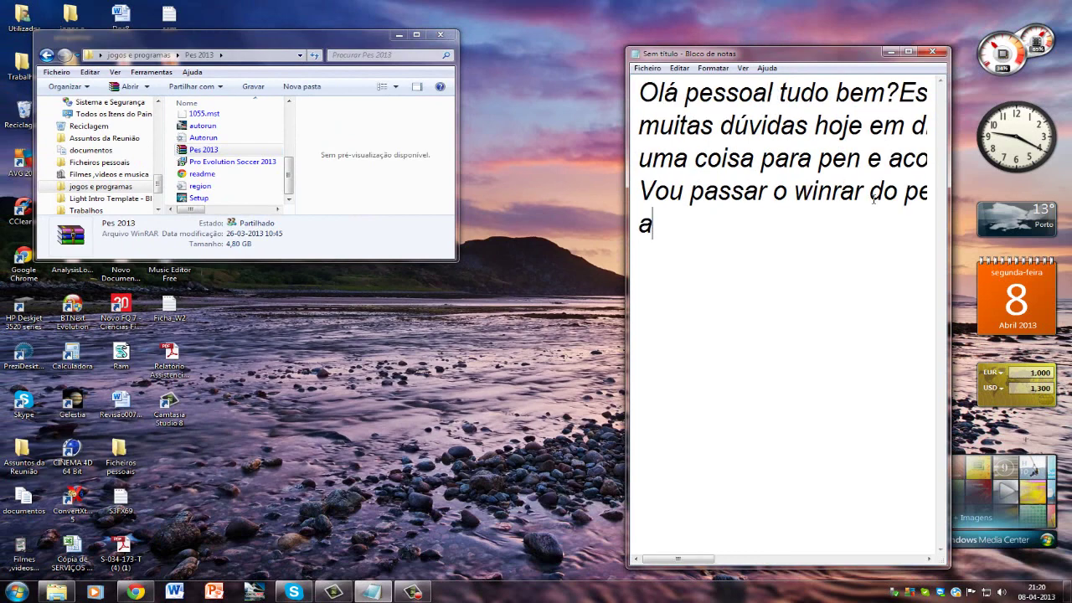
type("gora vou p")
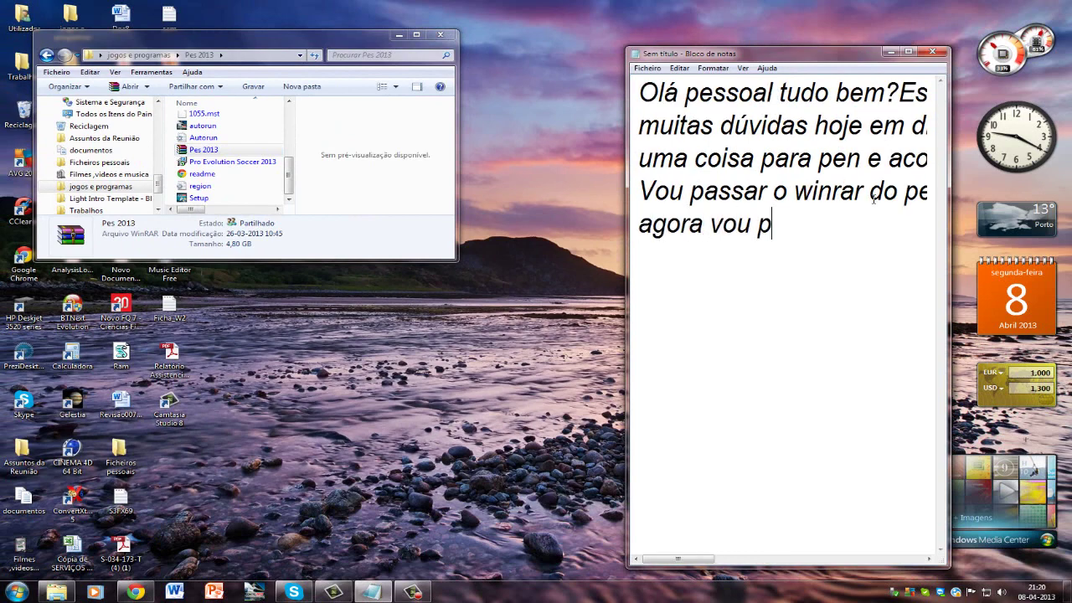
type("assar para a pen")
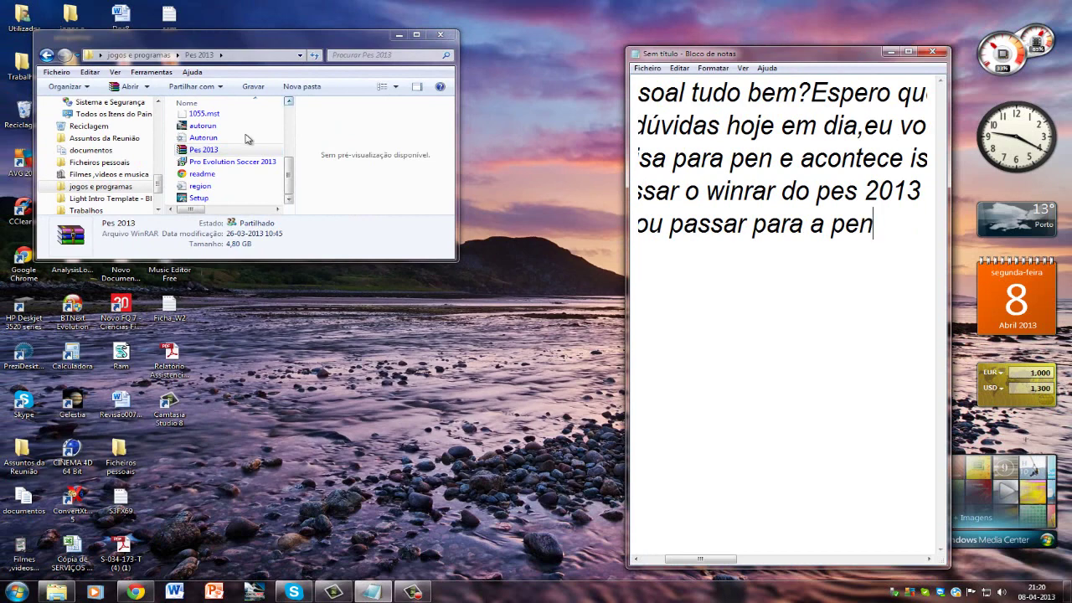
Copy the Pes 2013 WinRAR archive from the Pes 2013 folder
double_click(201, 149)
right_click(201, 149)
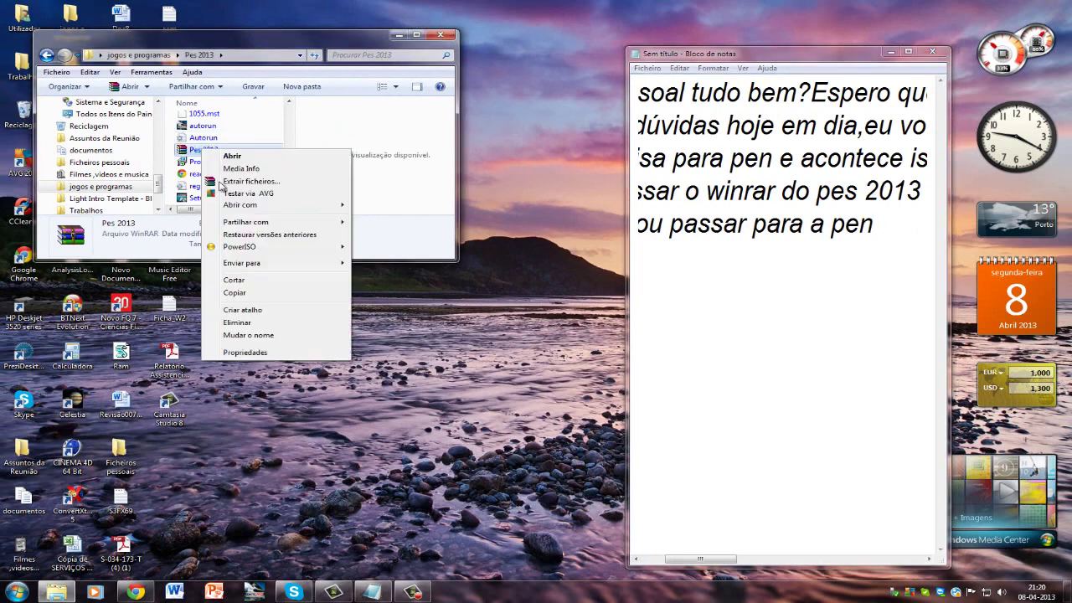
left_click(243, 280)
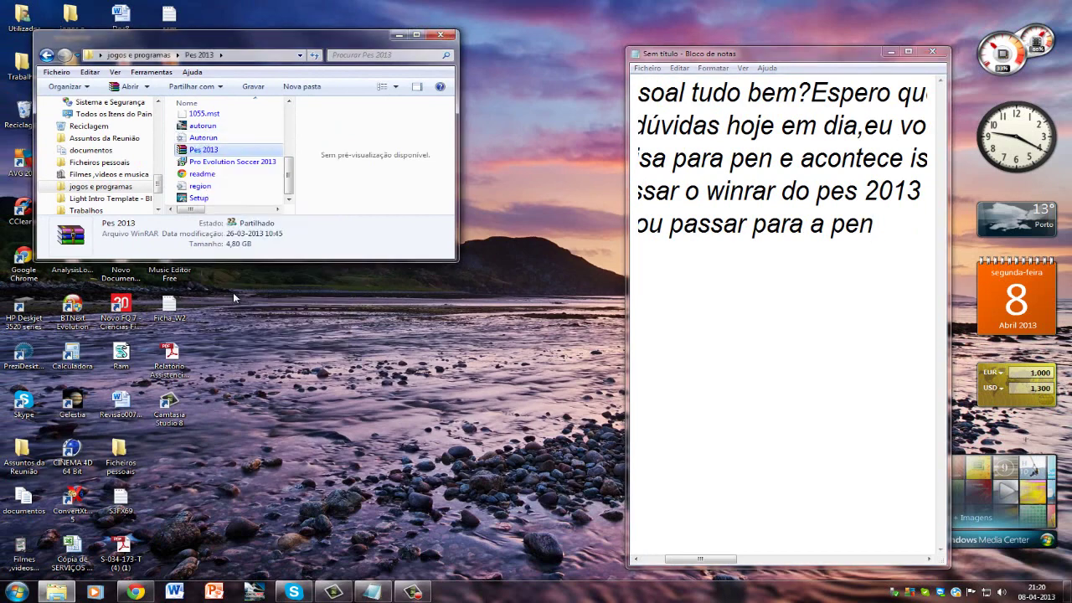
Open the computer's drive list in a new window and enlarge it to show the pen drive (G:)
left_click(18, 592)
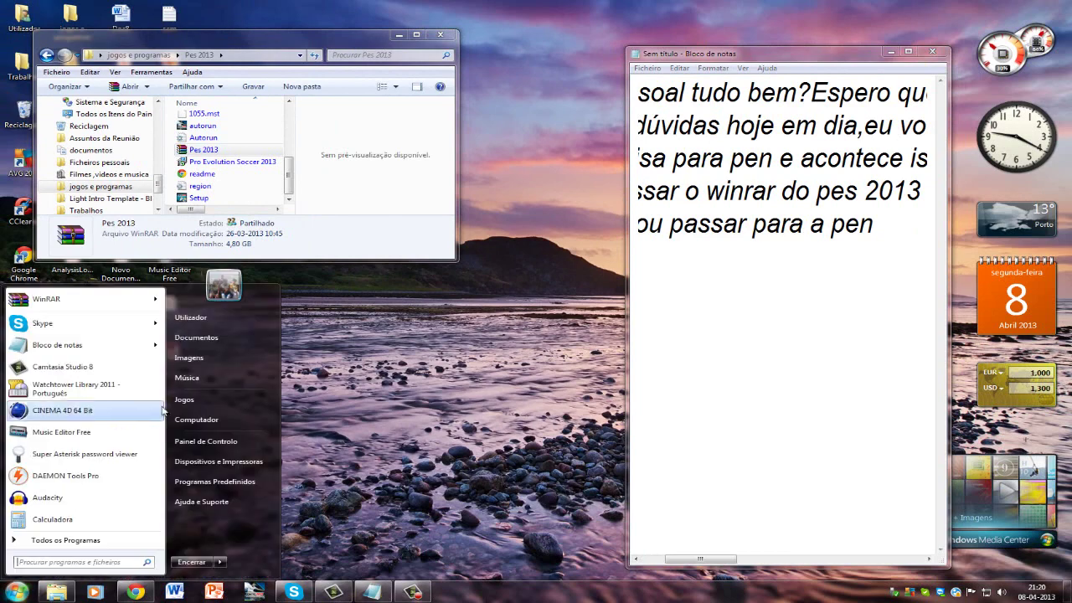
left_click(224, 416)
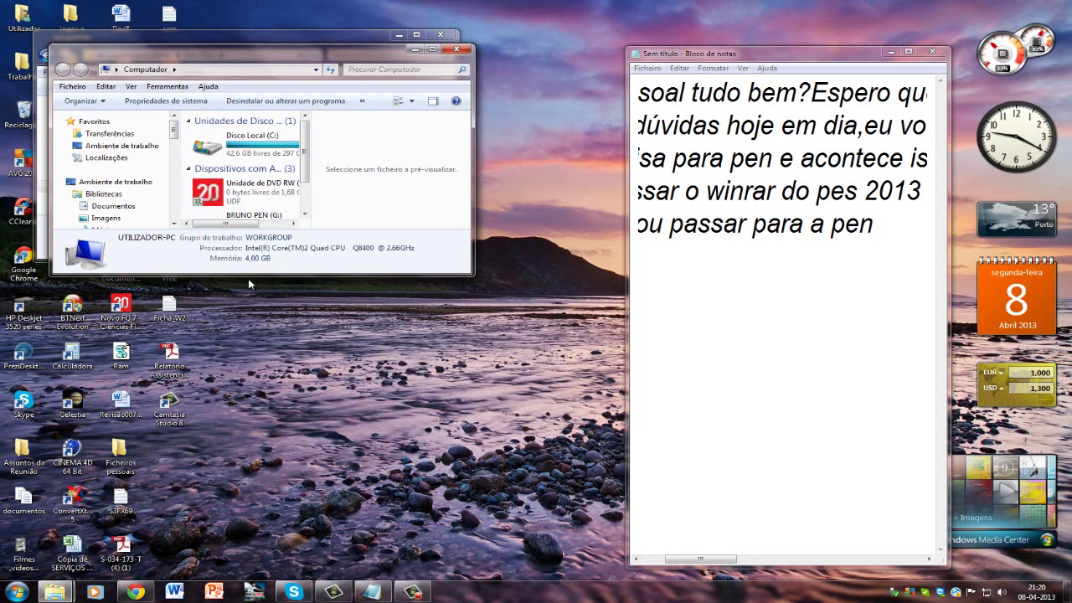
left_click_drag(248, 277, 248, 455)
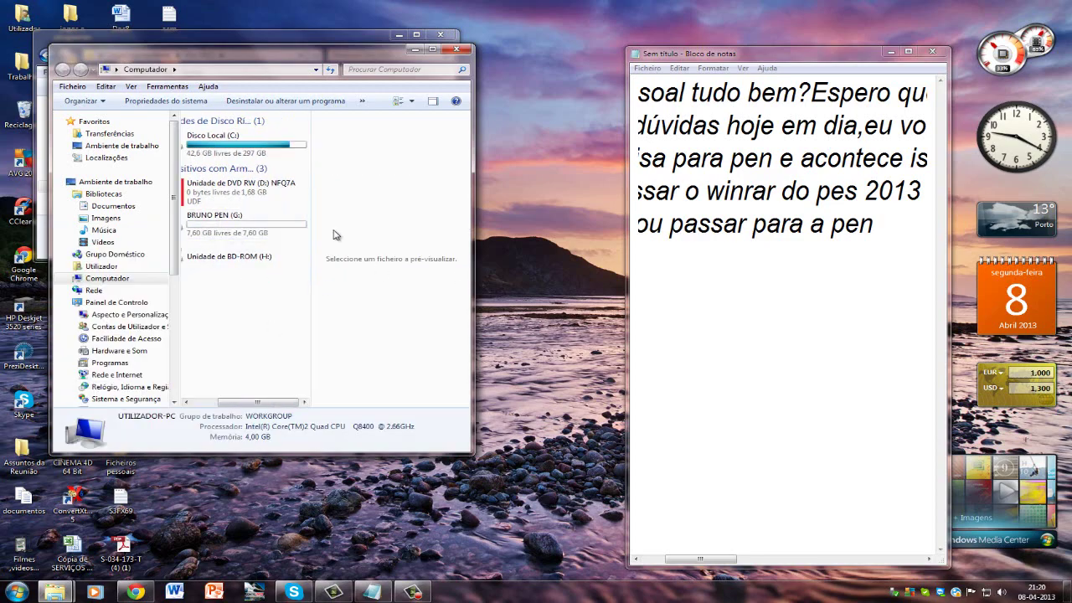
Append ",a pen tem 7,6 gb de memória então deveria dar pra passar,certo?" to the note's last line and start a new line
left_click(886, 224)
type(", a")
key("BackSpace")
key("BackSpace")
type("a pn")
key("BackSpace")
type("ebn")
key("BackSpace")
key("BackSpace")
type("n tem 7,6 gb d")
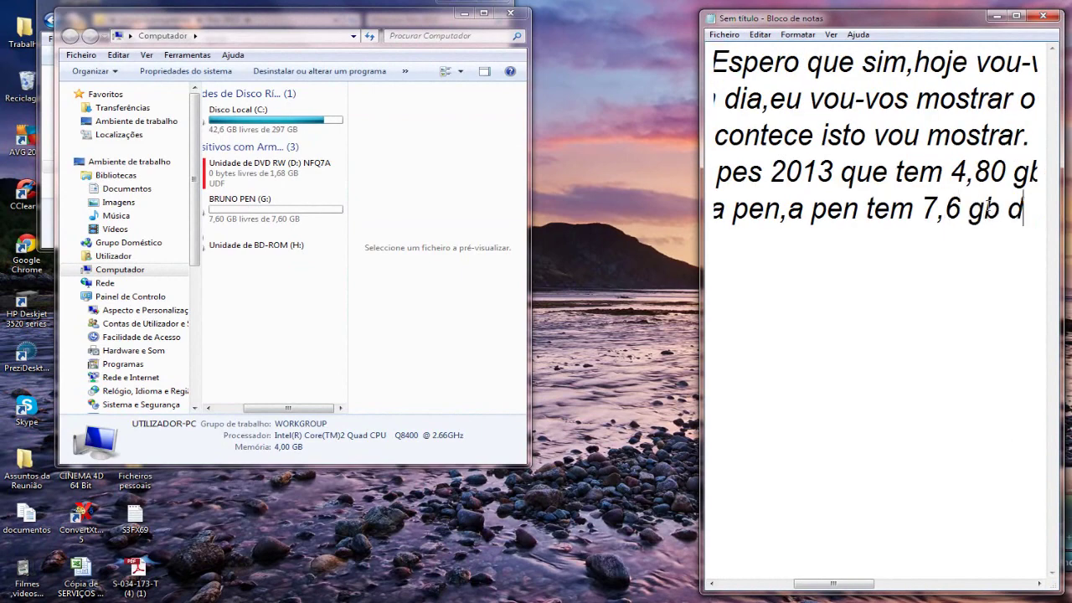
type("e memóri")
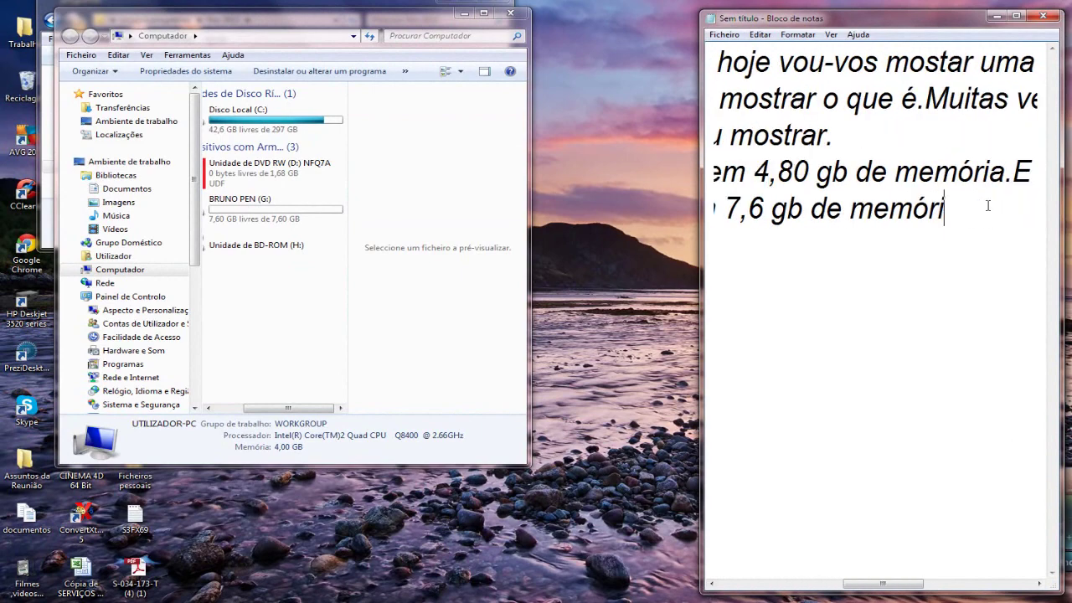
type("a então ")
type("deveria dar ")
type("pra p")
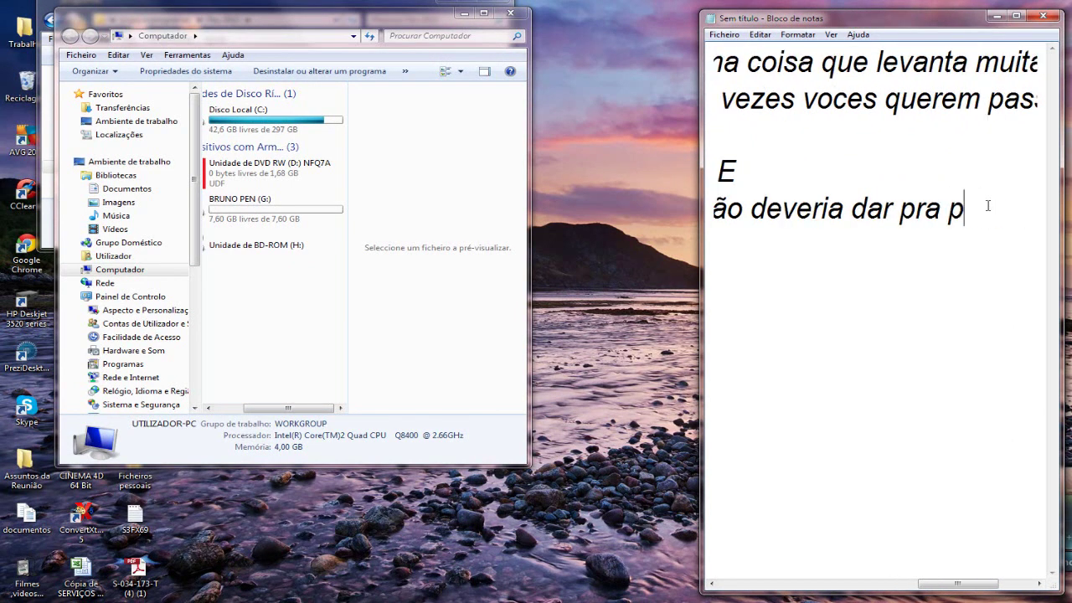
type("assar,certo")
key("Return")
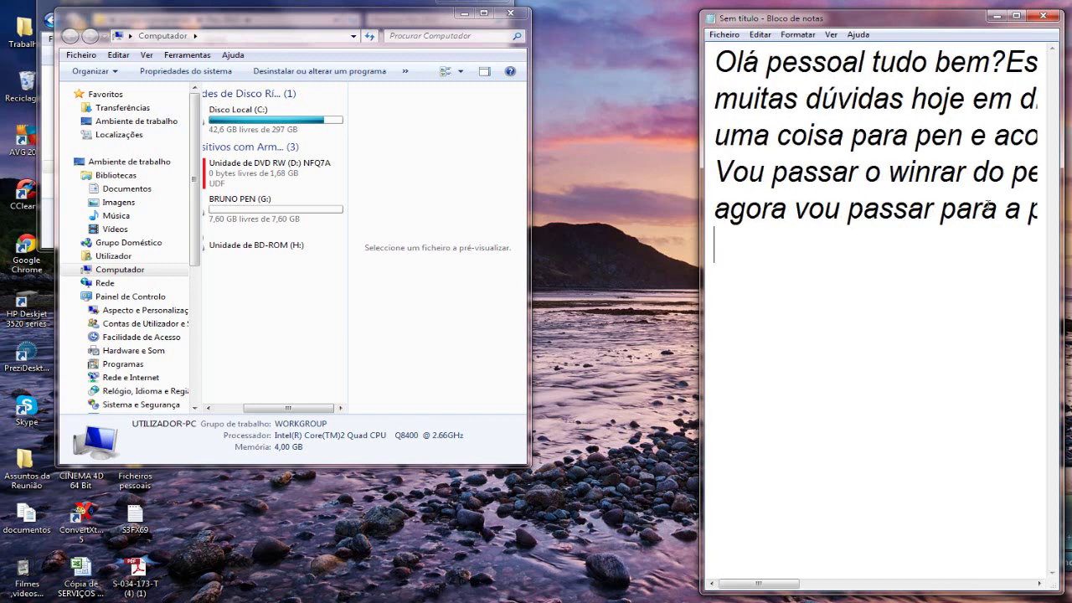
Try to paste the Pes 2013 archive into the pen drive (G:)
double_click(286, 210)
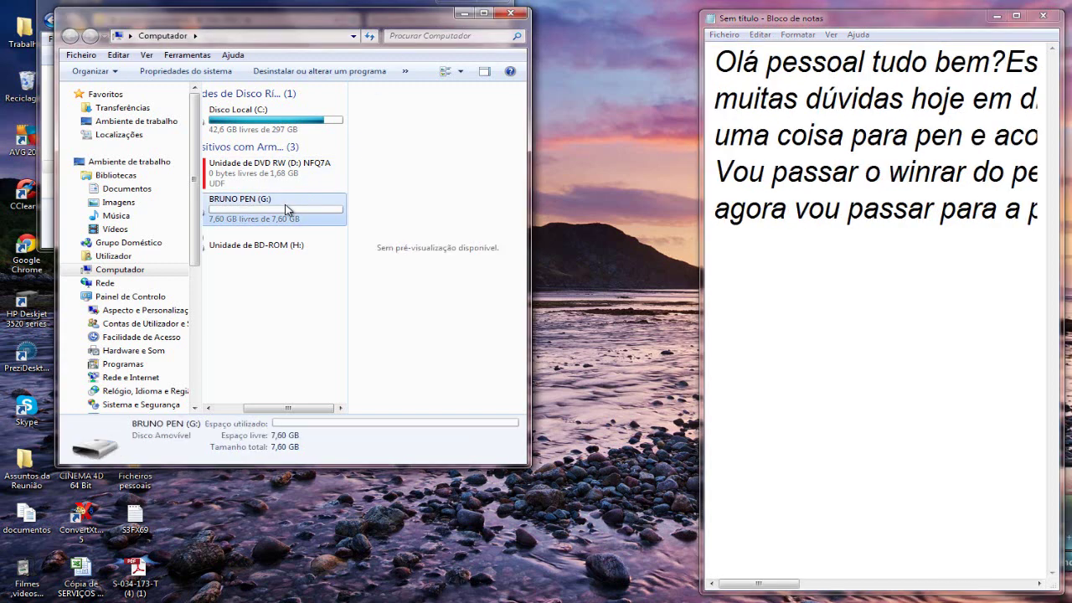
key("ctrl+v")
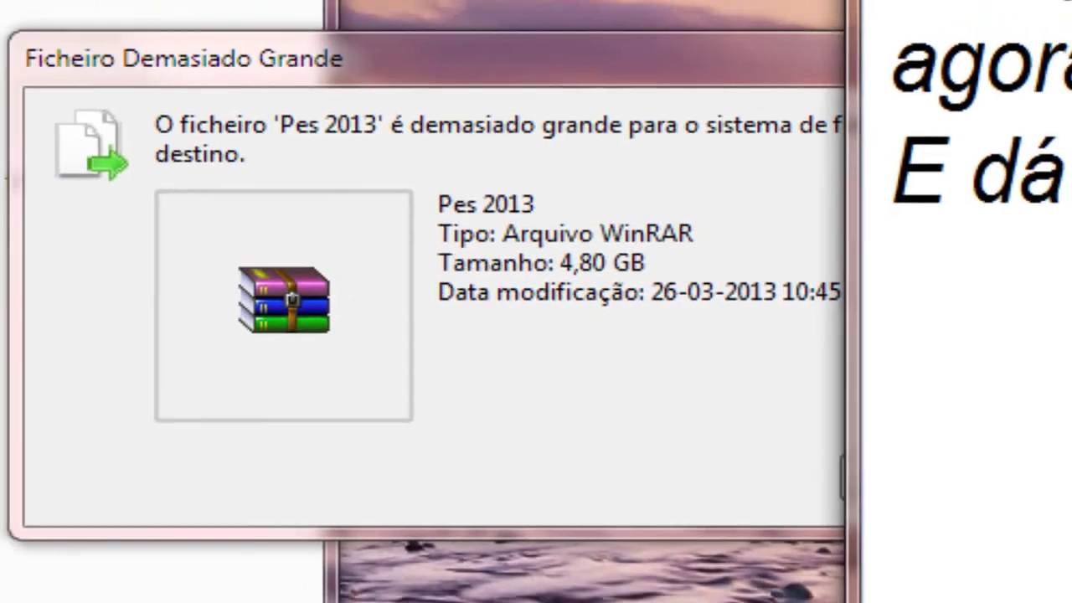
Write "E dá este erro diz que os ficheiros são demasiado grandes" on the note's new line
type("este ")
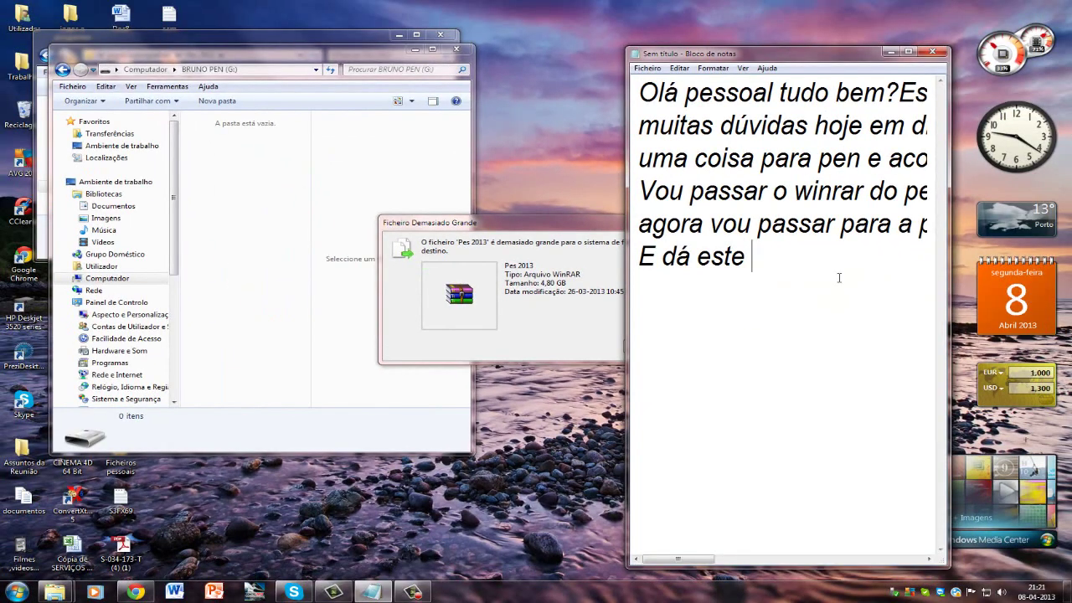
type("erro diq")
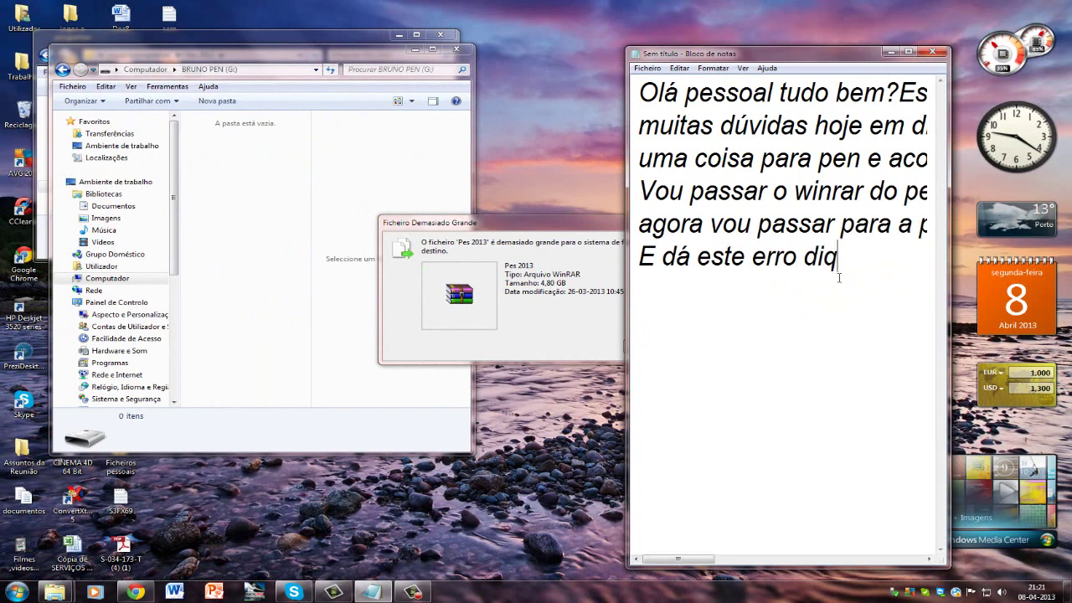
key("BackSpace")
type("z qe")
key("BackSpace")
type("ue os ")
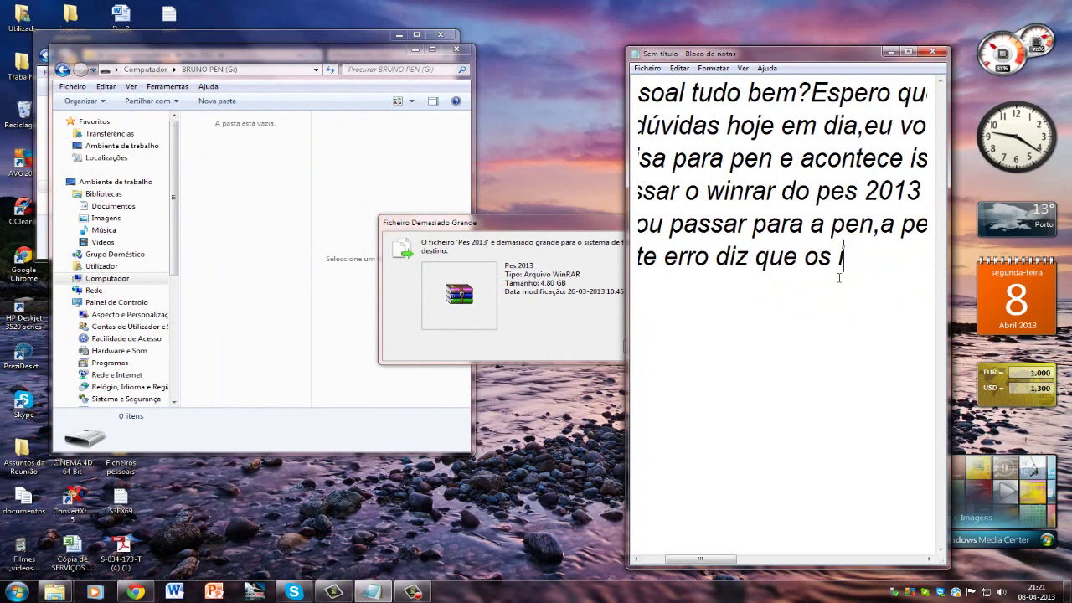
type("fiche")
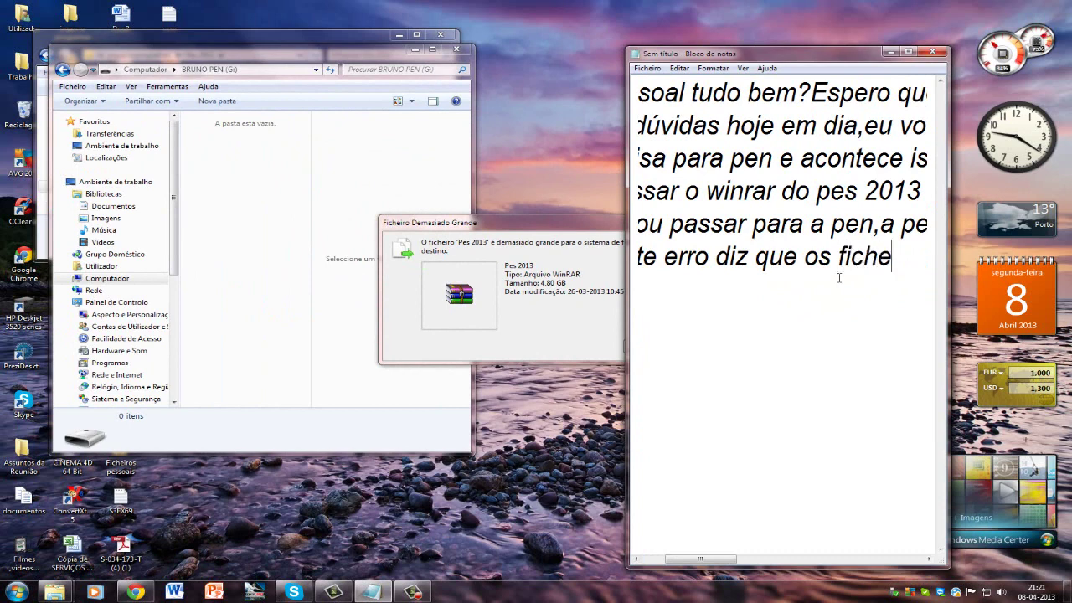
type("iros são demasi")
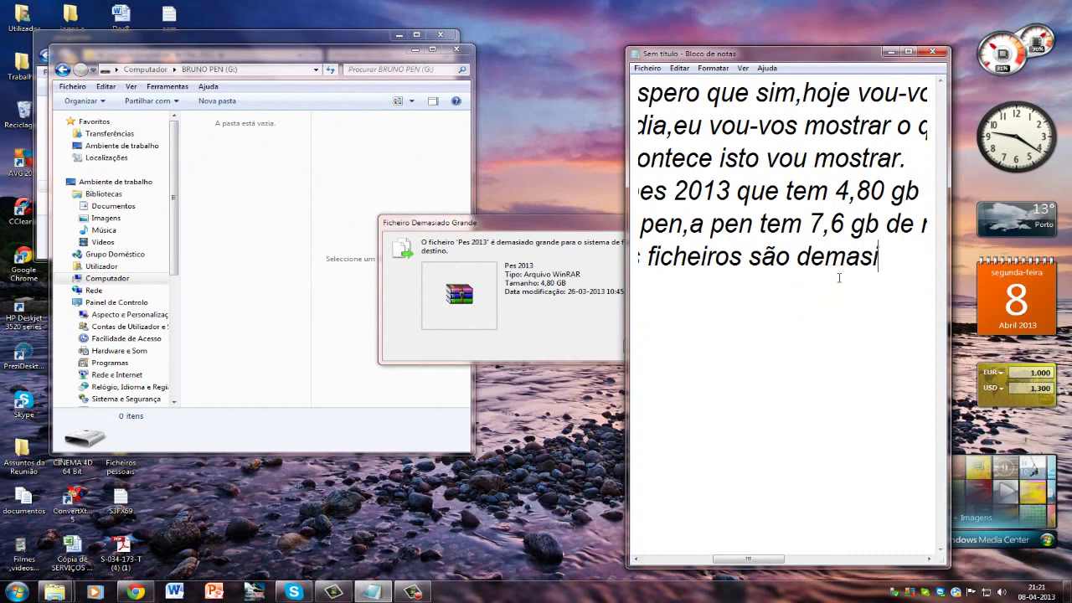
type("ado grandes")
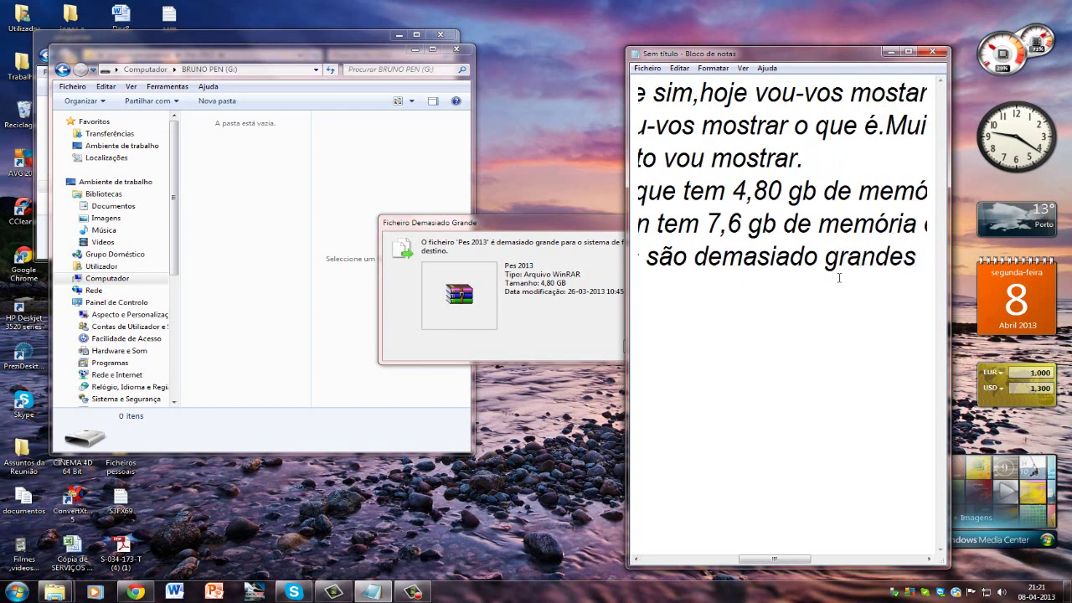
Bring the file-size error dialog to the front, and append ",enquanto tenho muito espaço para passar." to the note's last line
left_click(528, 362)
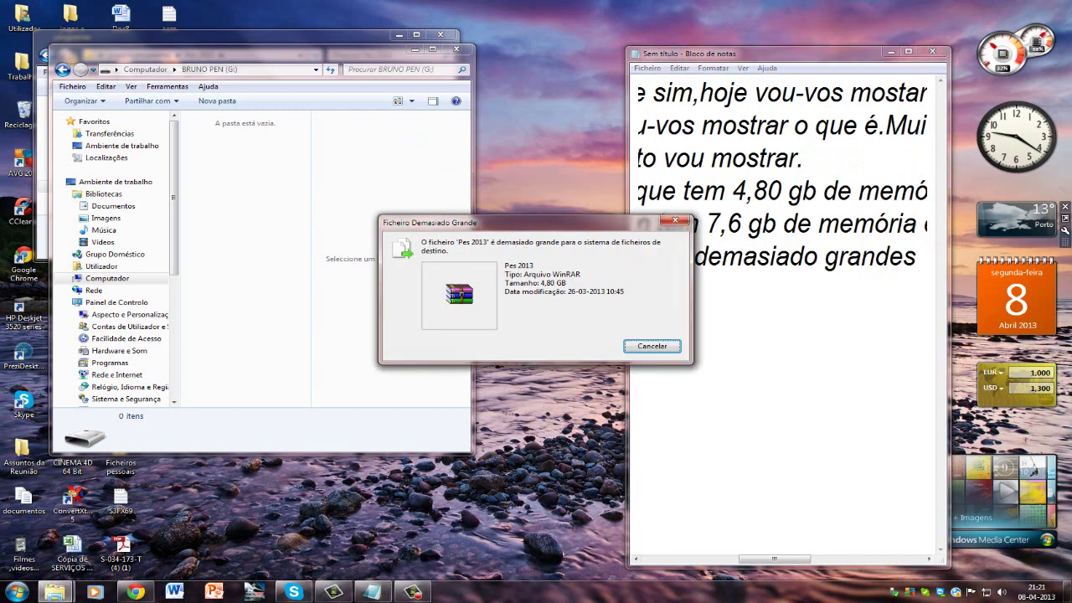
left_click_drag(889, 258, 898, 285)
left_click(929, 257)
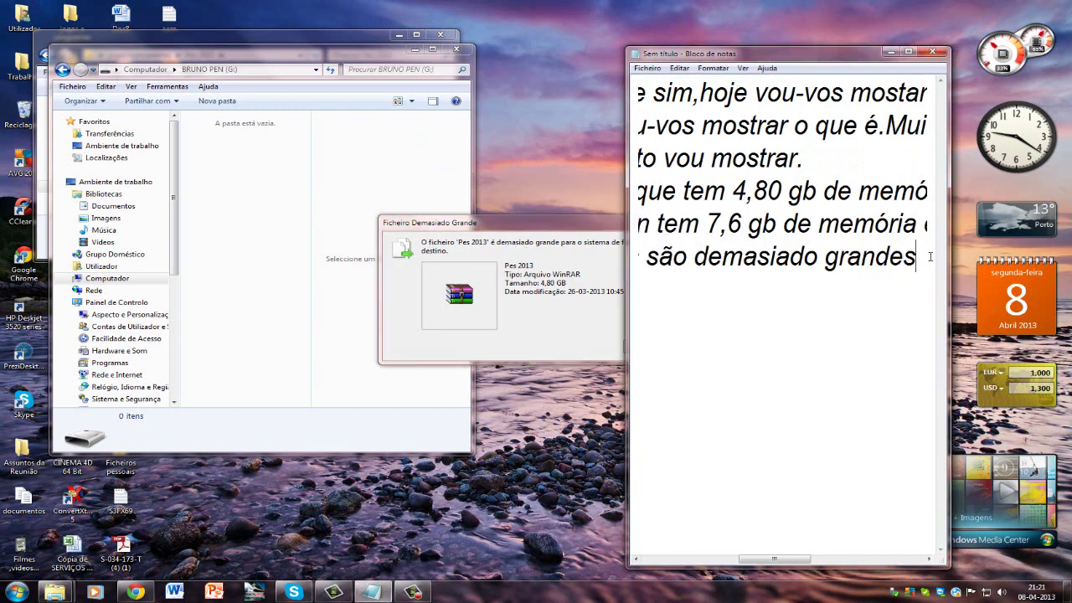
type(",enquanta")
key("BackSpace")
key("BackSpace")
key("BackSpace")
key("BackSpace")
type("anto tenho ")
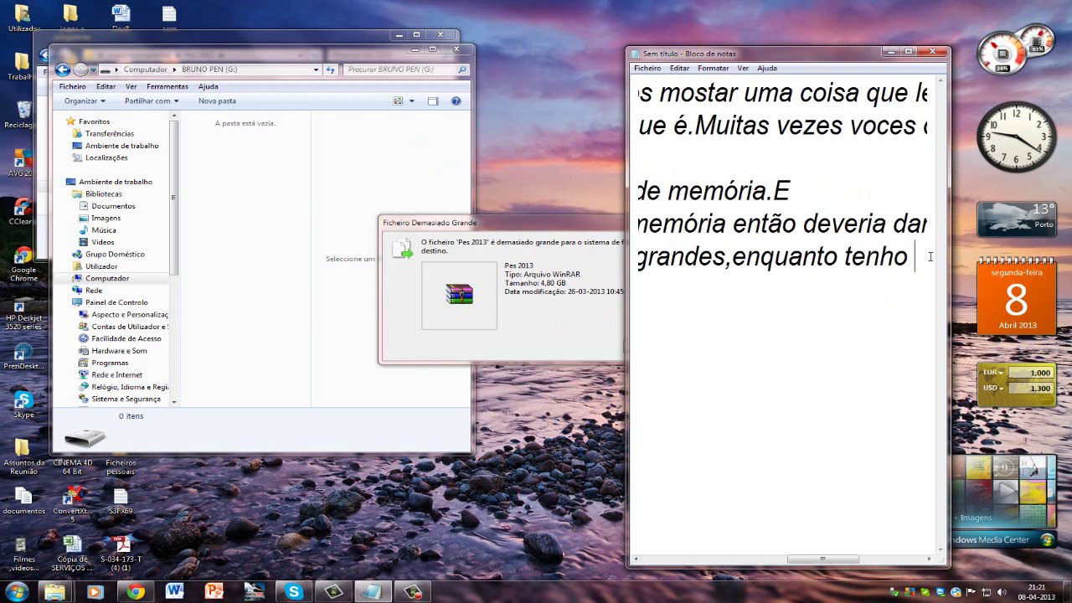
type("muito espaç")
key("BackSpace")
type("ço para p")
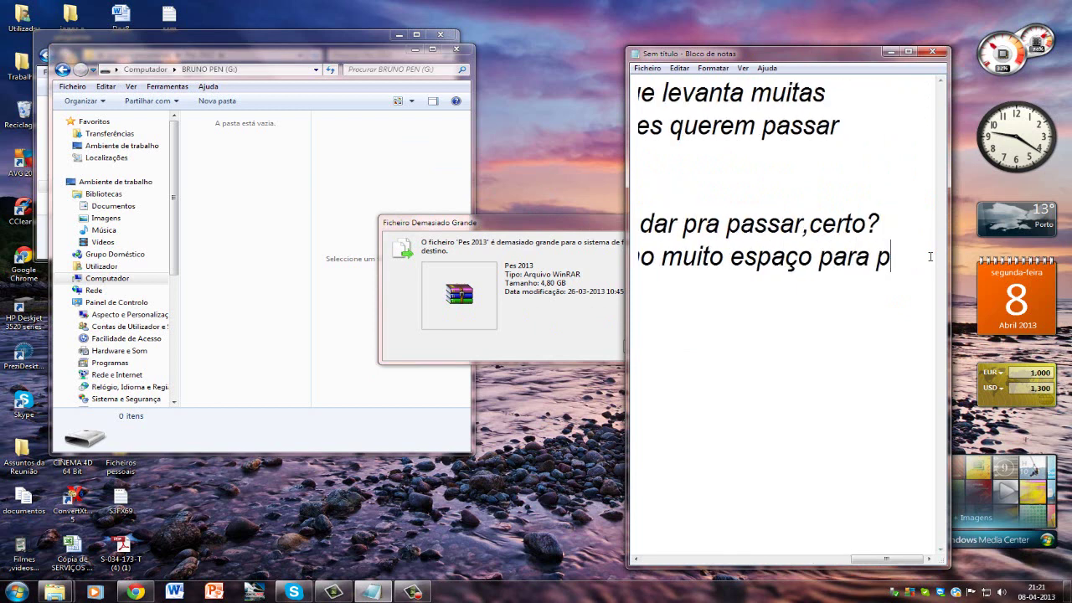
type("assar.")
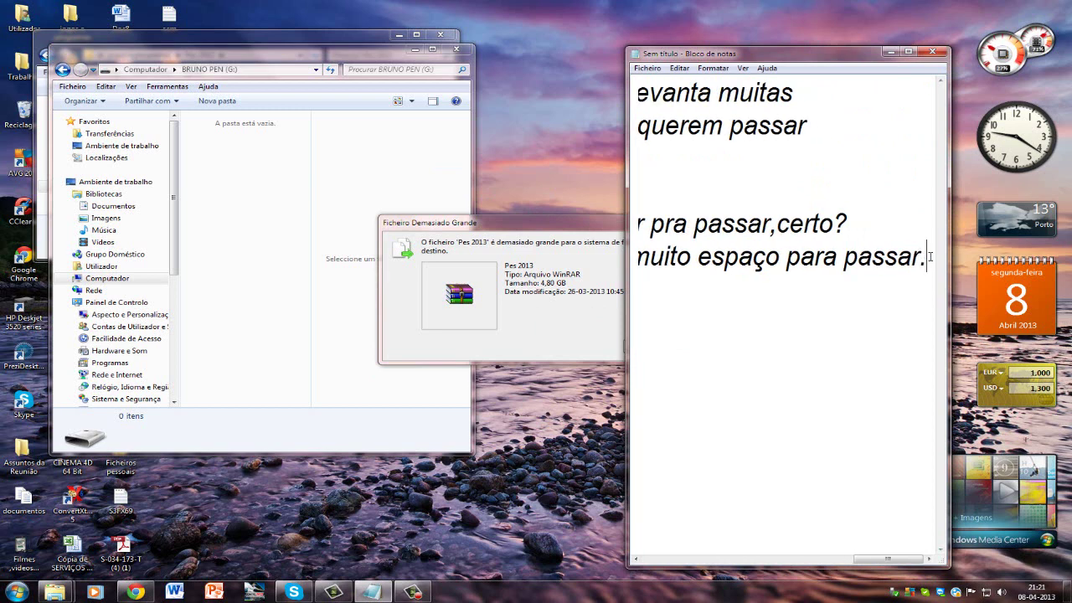
Write "O problema é que o vosso sistema" on a new line of the note
key("Return")
type("O")
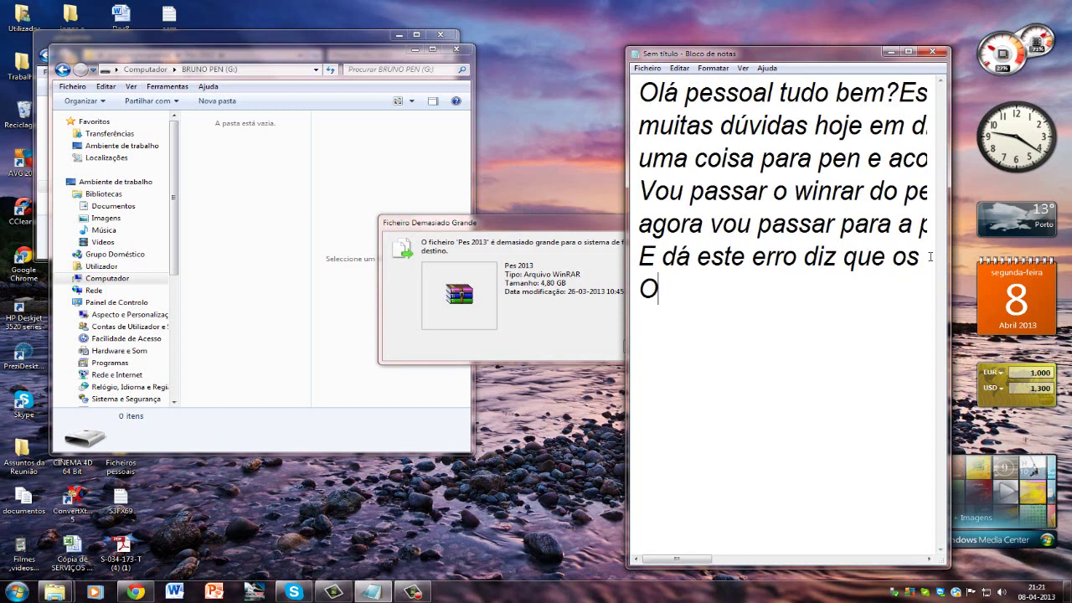
type(" priob")
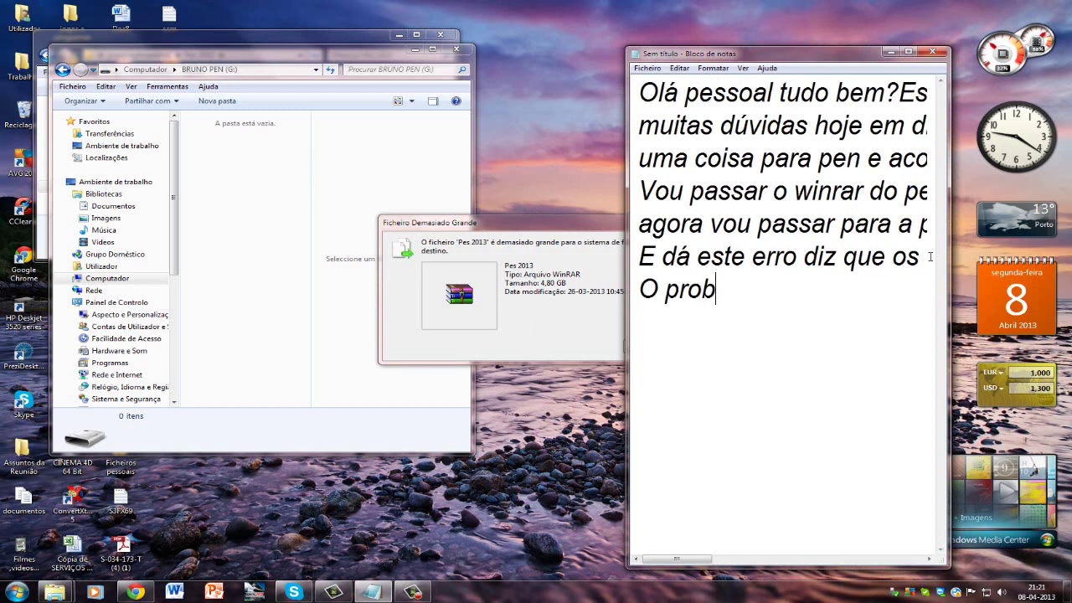
type("le ma é qe")
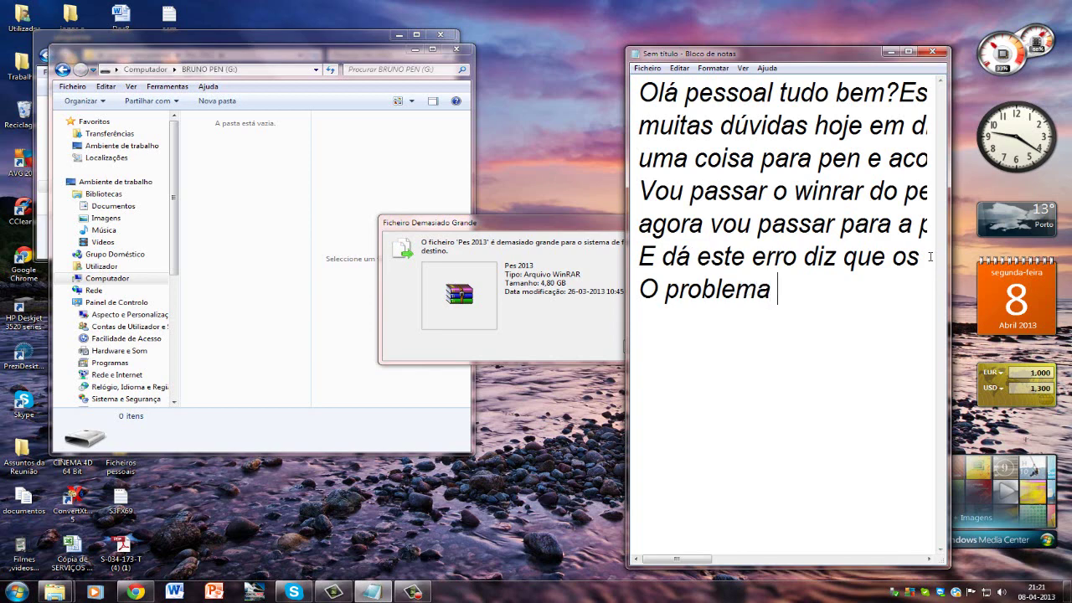
key("BackSpace")
key("BackSpace")
type("ue")
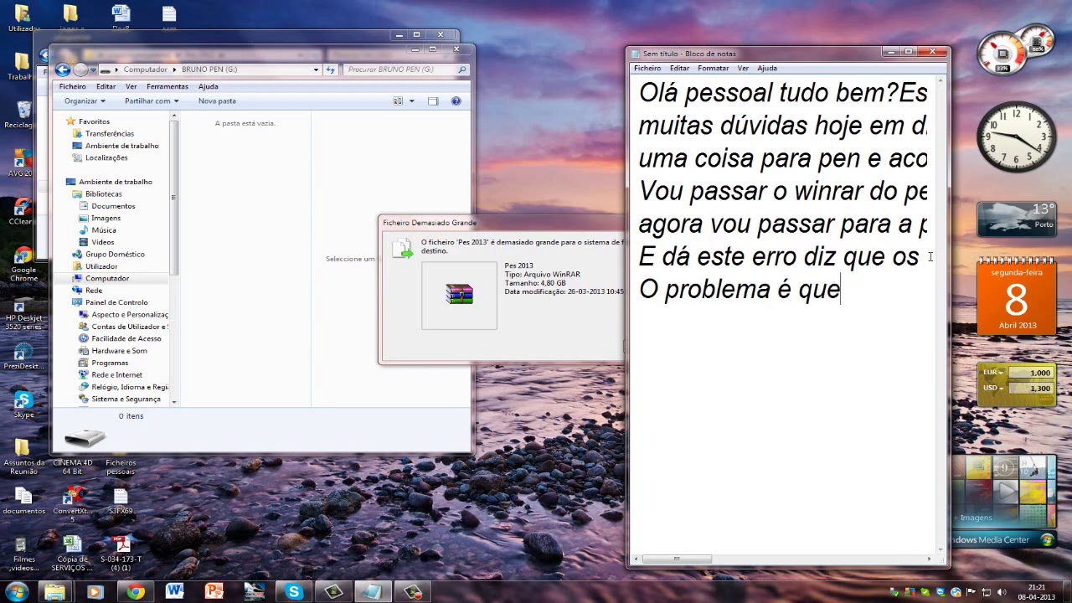
type("o vosso ")
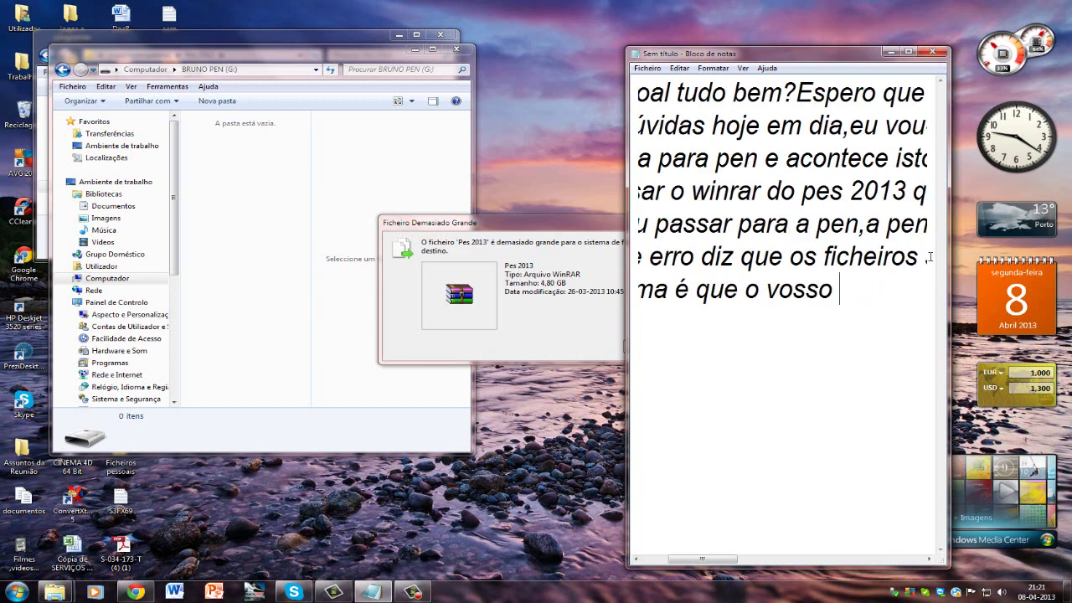
type("sistema ")
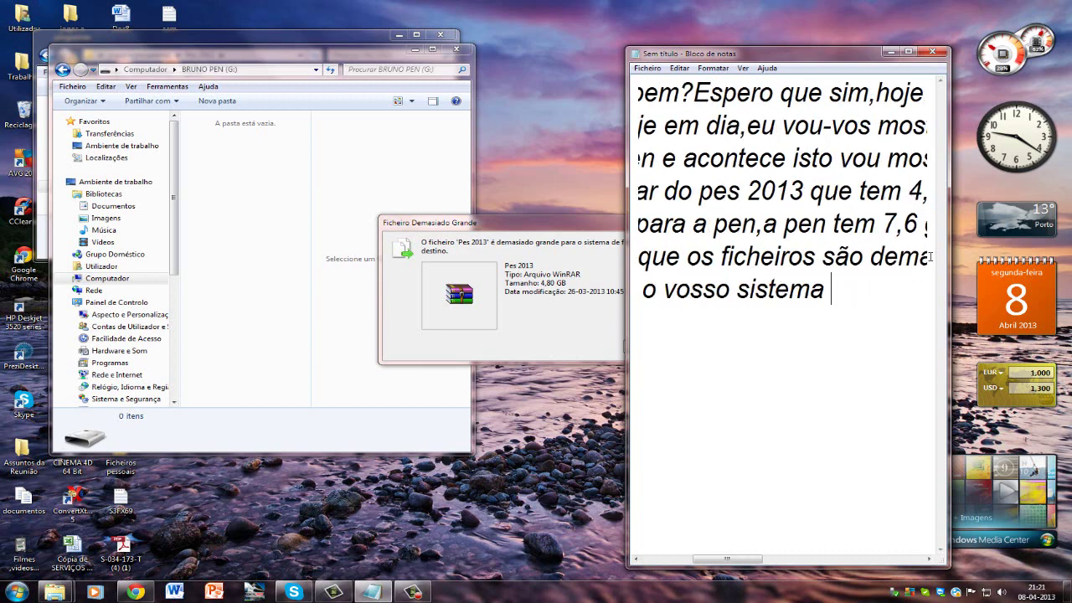
Append "(pen ou disco rigido,sd card)" directly after "sistema" in the note's last line
type("de")
key("BackSpace")
key("BackSpace")
key("BackSpace")
type("(pen ")
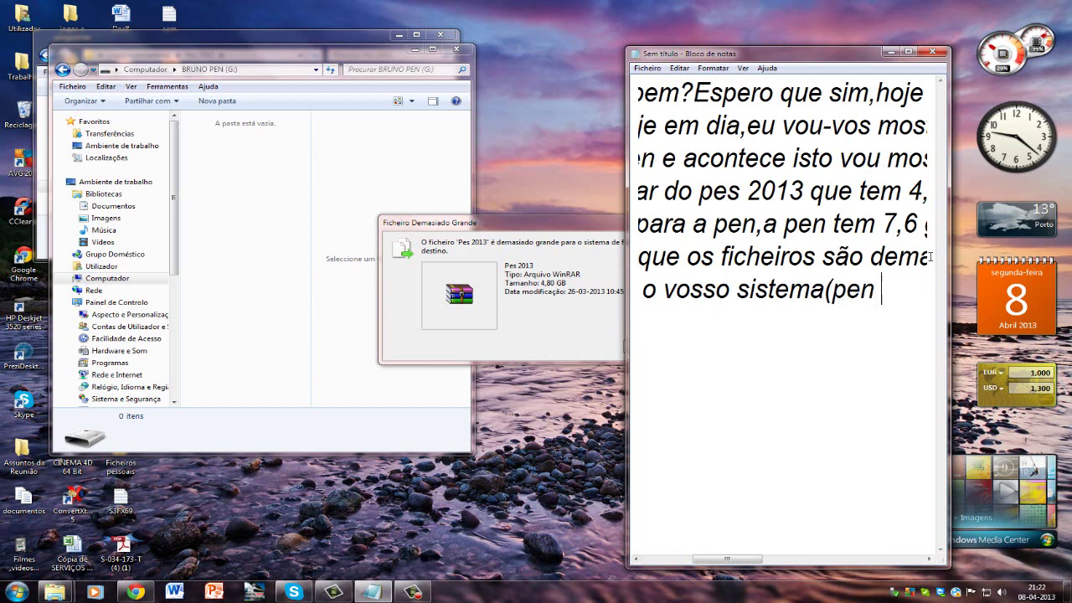
type("ou disco r")
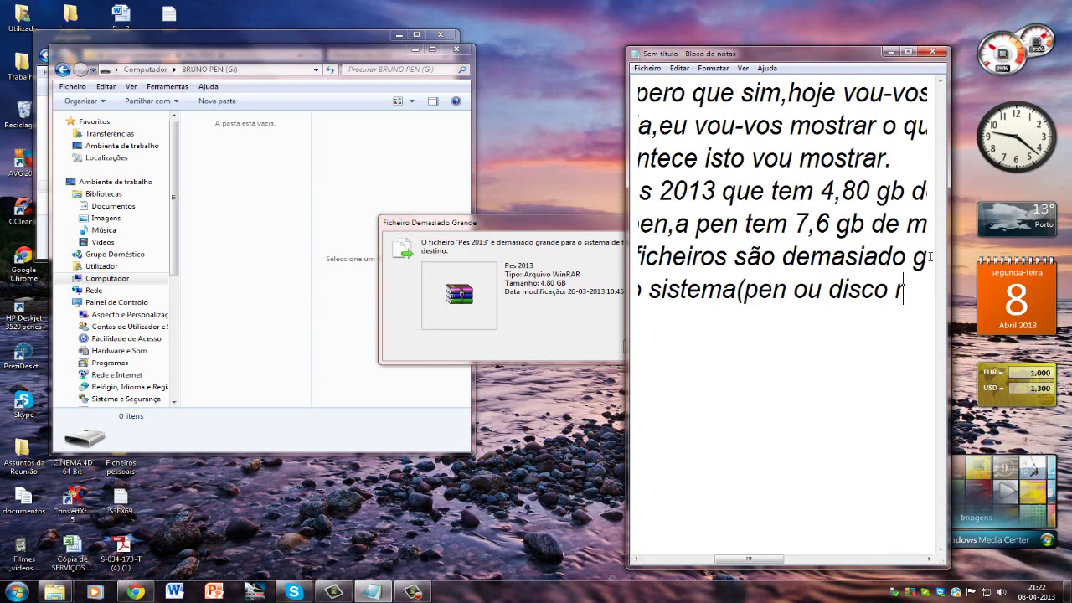
type("igido,sd card)")
Continue the note's last line with "deve estar em fat32 que é um sistema de dados que apenas"
type(" deve es")
type("tar em")
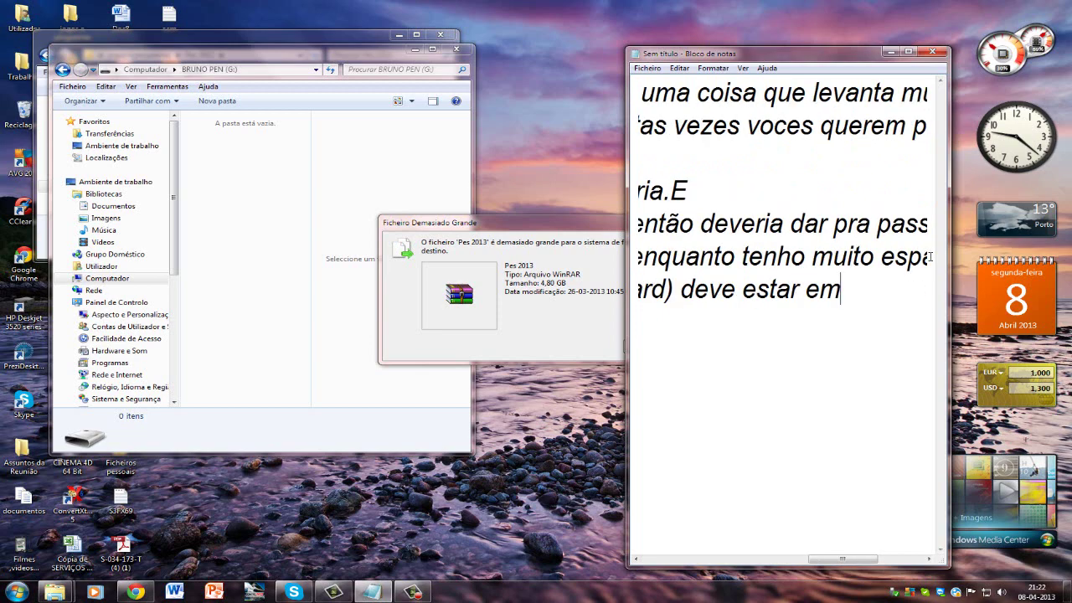
type(" pafat32 qie")
key("BackSpace")
key("BackSpace")
key("BackSpace")
type("que é u")
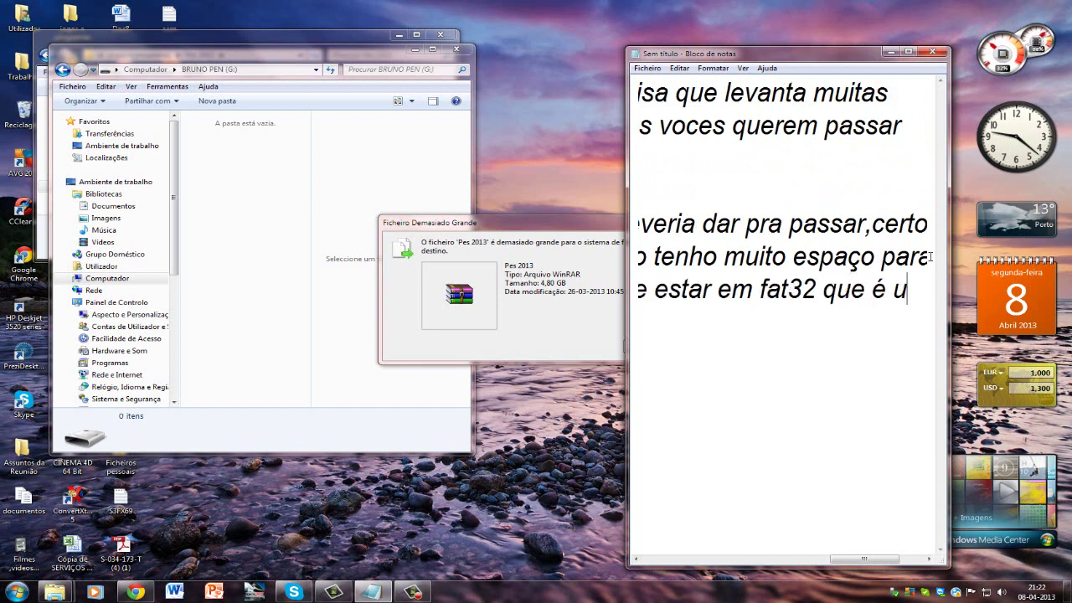
type("m sistema ")
type("de dados uq")
key("BackSpace")
key("BackSpace")
type("que apenas")
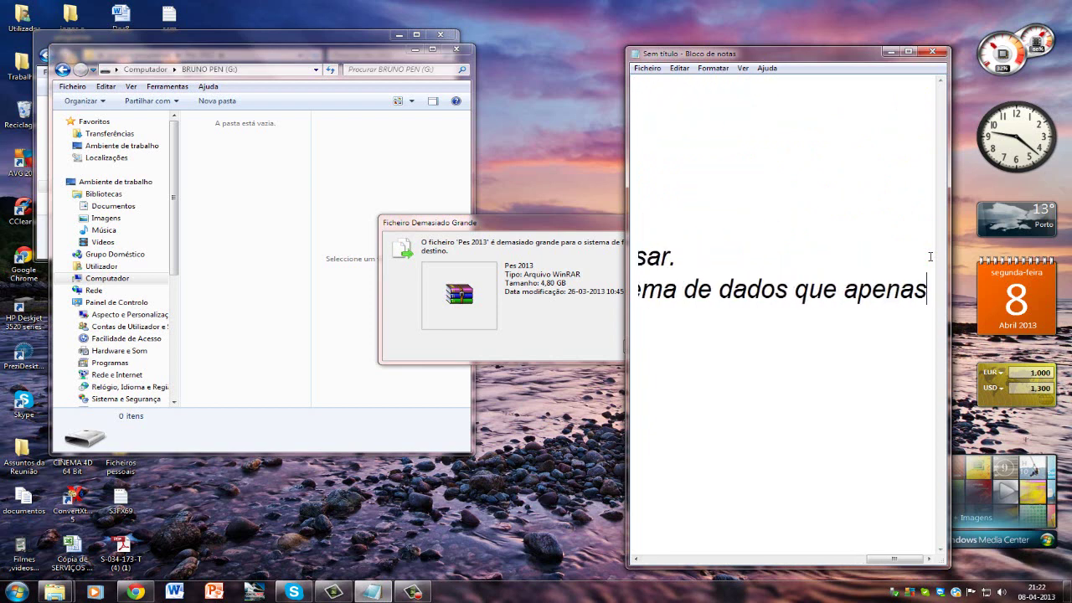
Write "dá pra passar uns determinados gb." on a new line of the note
key("Return")
type("dá pra")
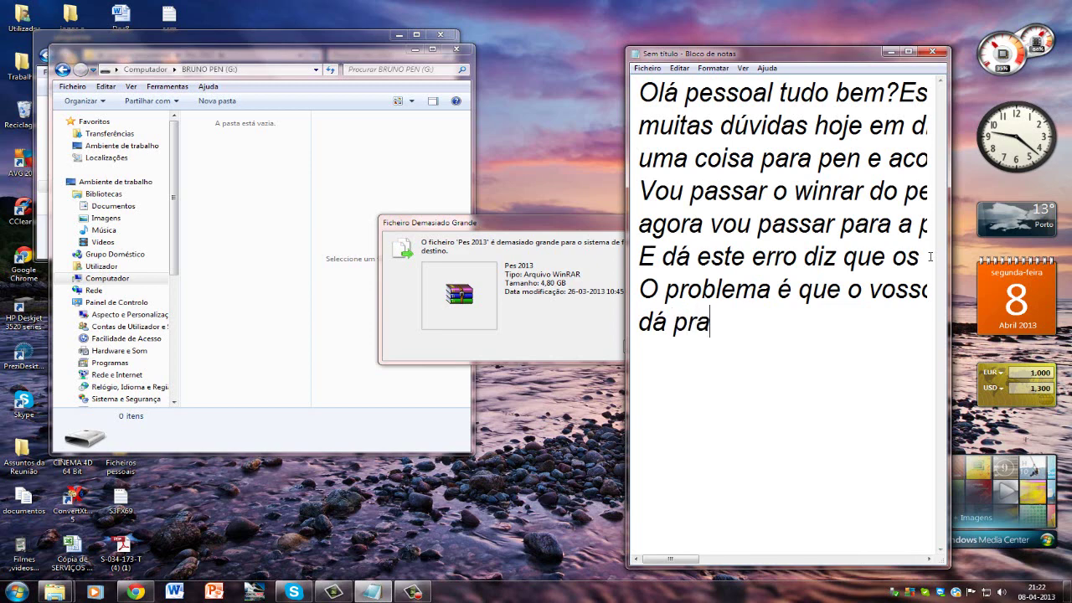
type(" passar uns determ")
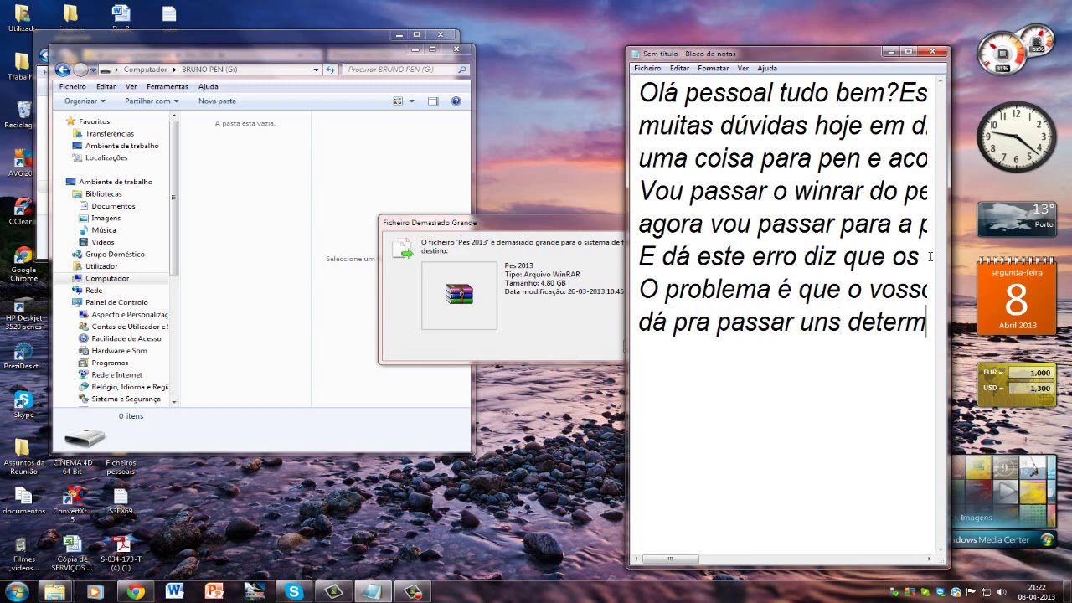
type("inados ")
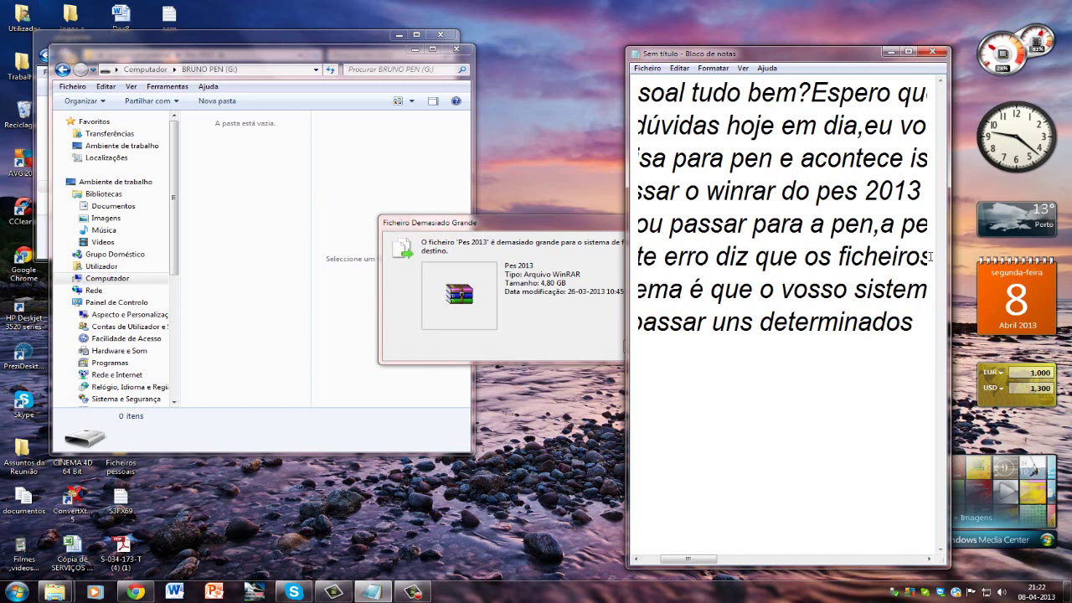
type("gb.")
Add a new note line reading "Então temos que passar para ntcs que assim qualquer tamanho dá."
key("Return")
type("Então tem")
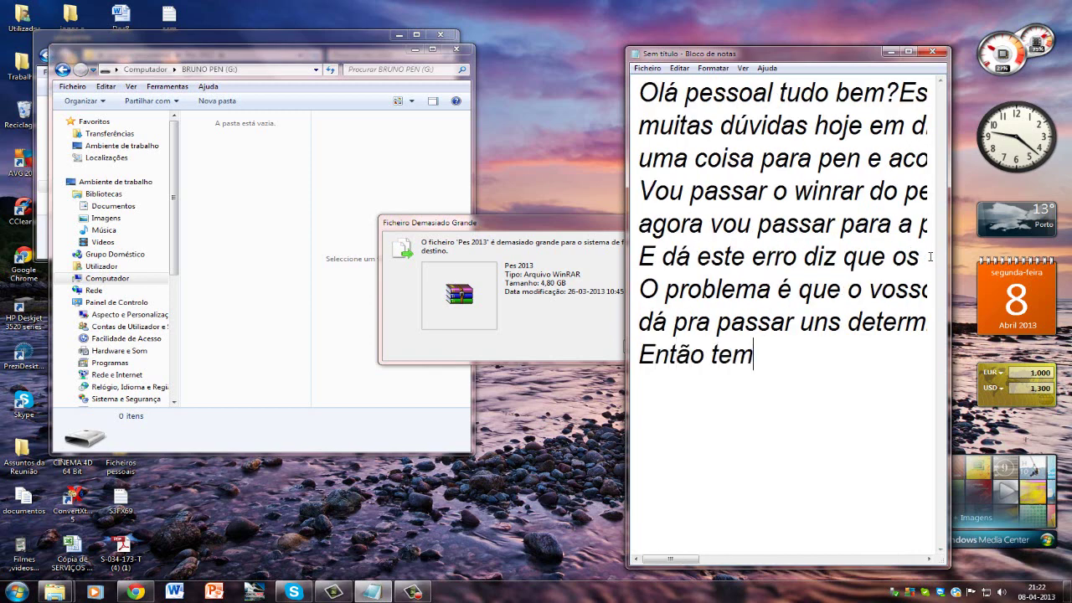
type("os que passa")
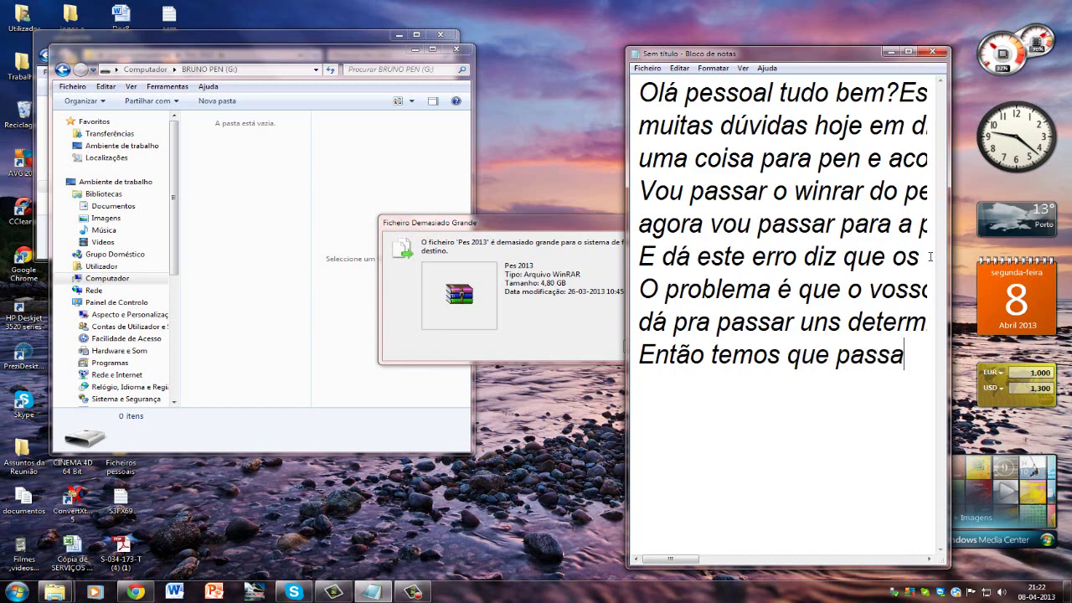
type("r para ")
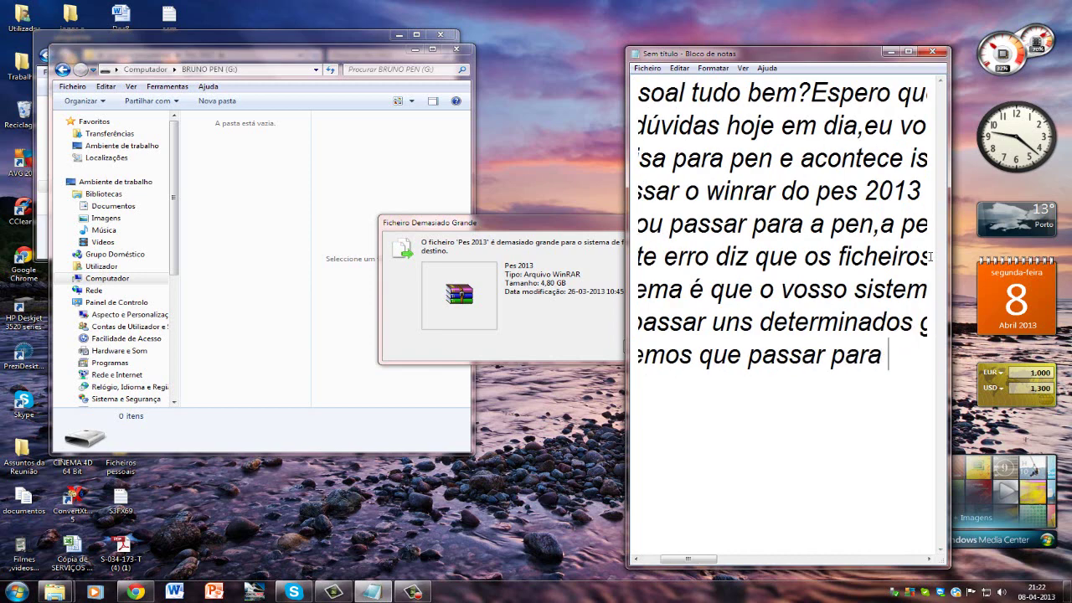
type("ntcs ")
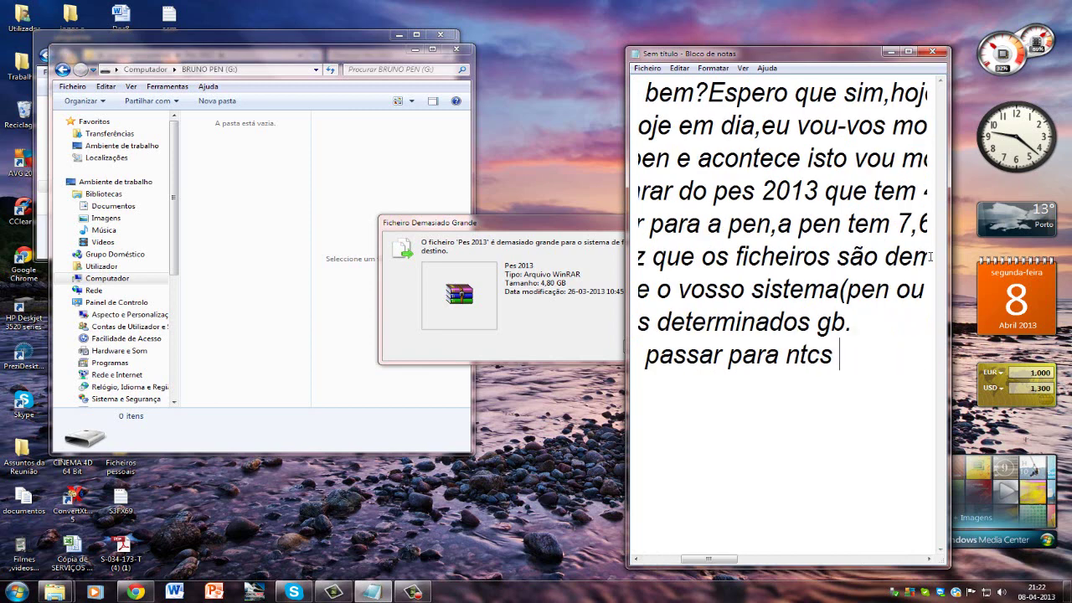
type("que asis")
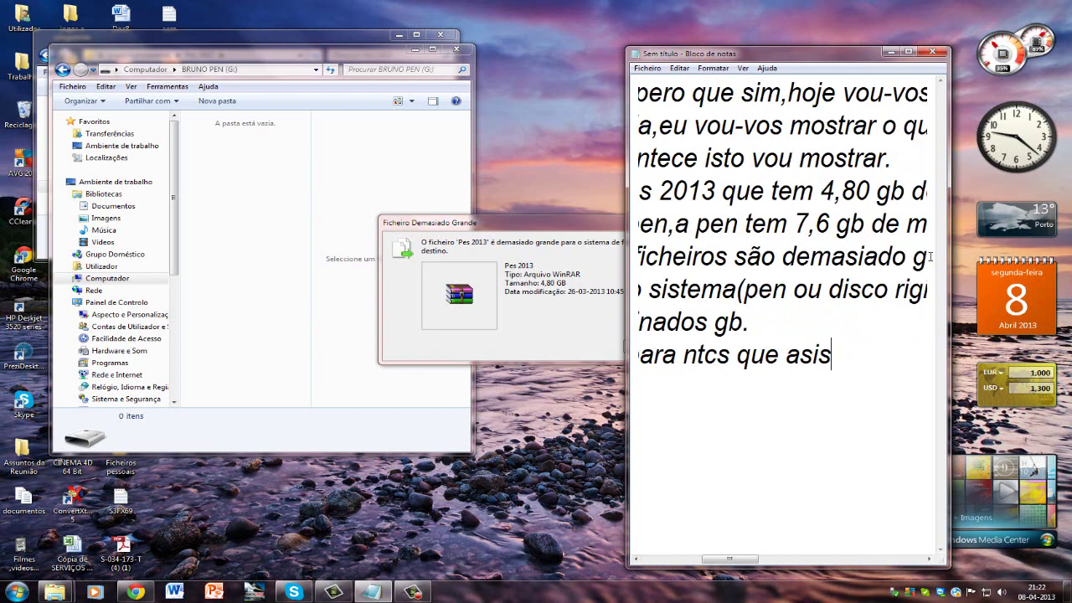
key("BackSpace")
key("BackSpace")
type("sim qualquer ")
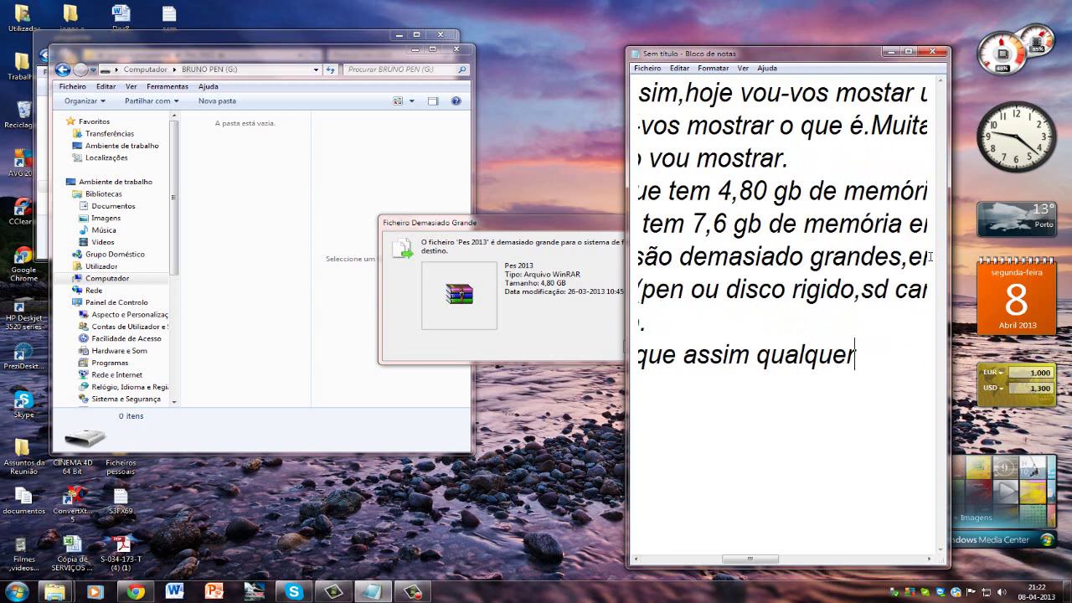
type("tamanha")
key("BackSpace")
type("o dá.")
Write the question "E como fazemos isso?" on a new line of the note
key("Return")
type("E co")
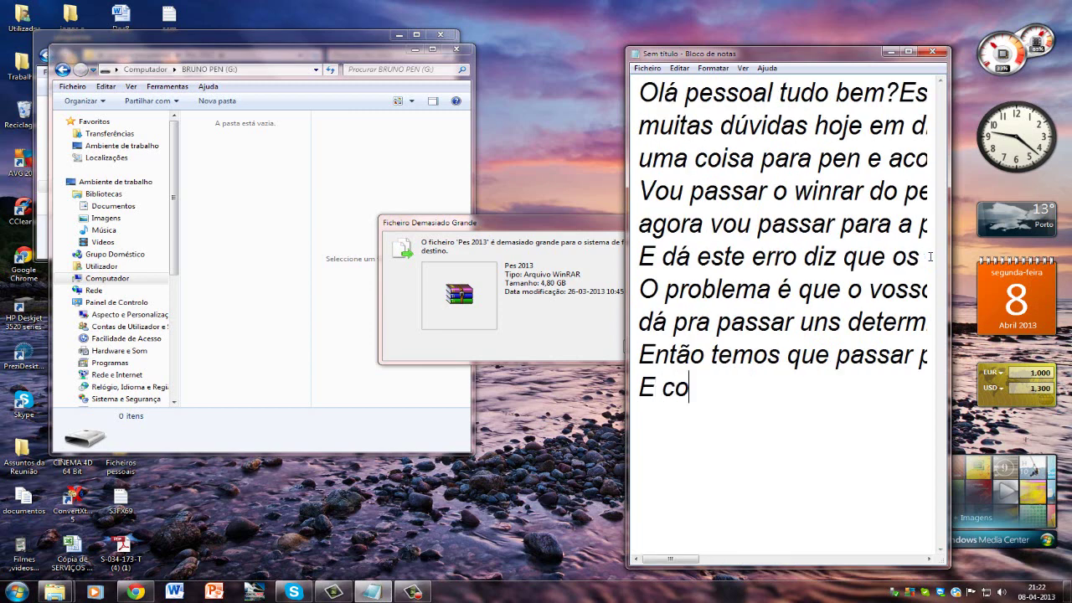
type("mo fazemos isso")
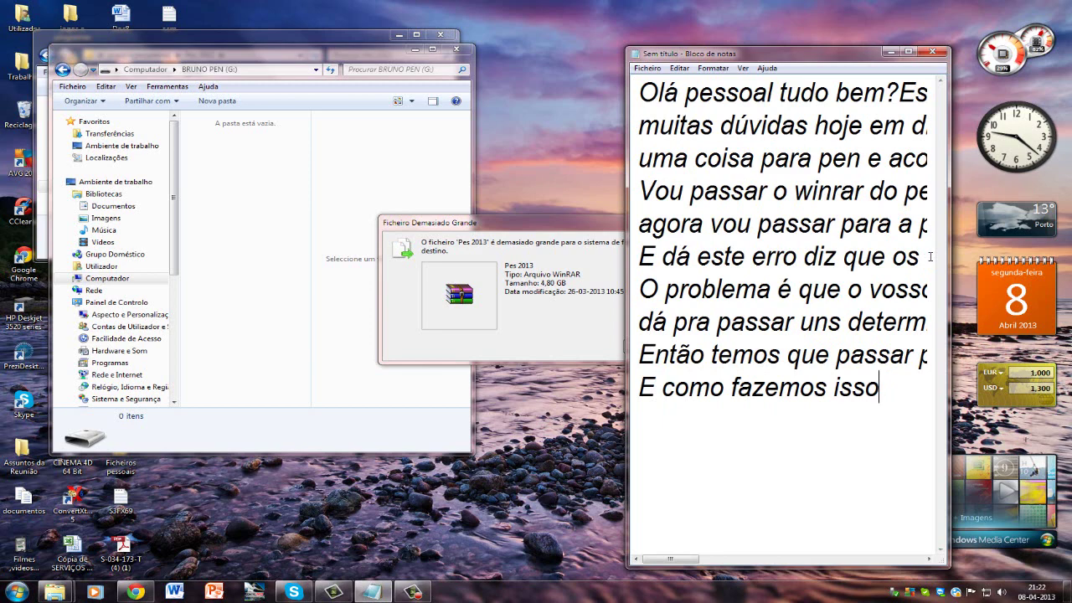
type("?")
Write "Fazemos da seguinte forma." on a new line below the question in the note
key("Return")
type("Fazm")
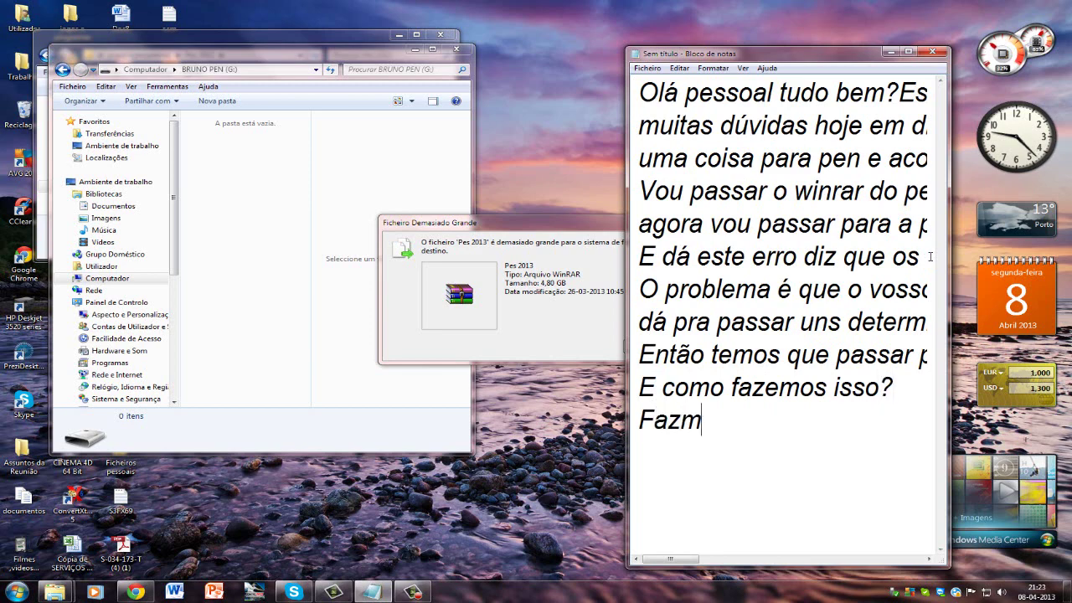
key("BackSpace")
type("em")
type("os da segui")
type("nte forma")
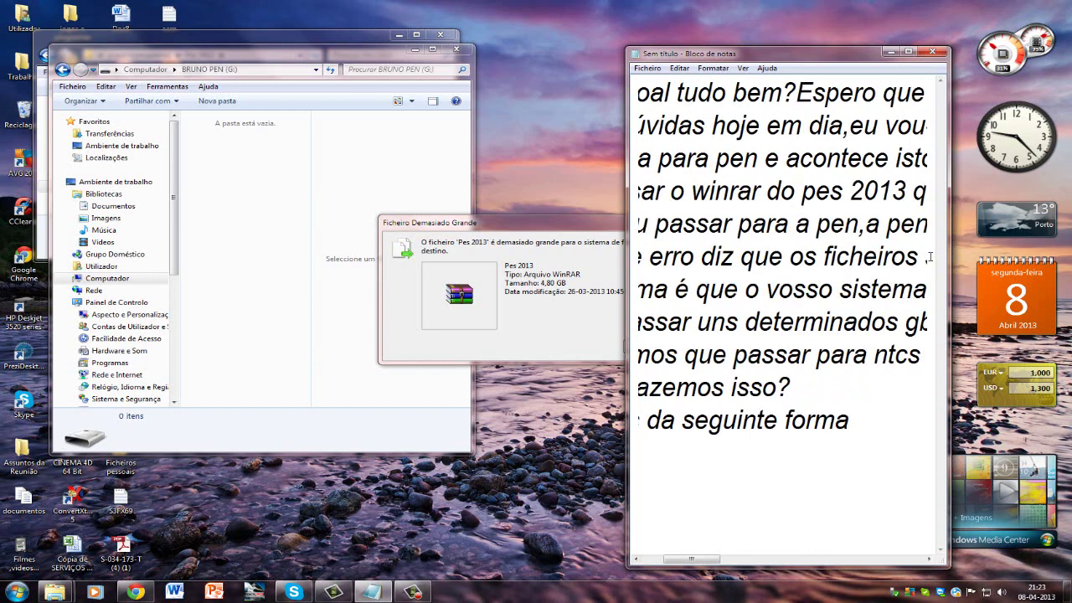
Cancel the copy in the file-size error dialog and show the computer's list of drives
left_click(575, 275)
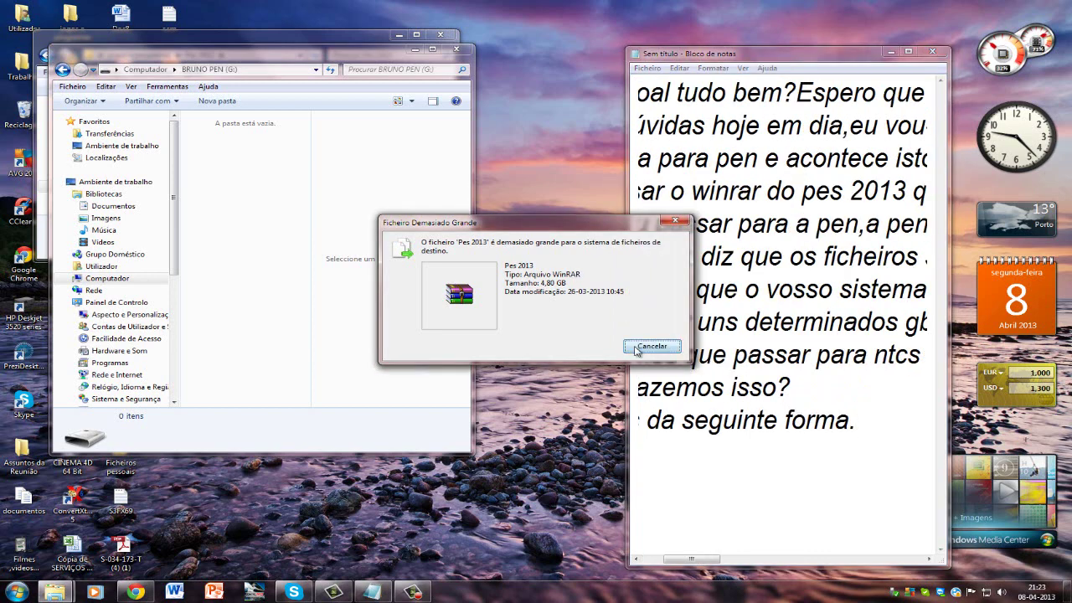
left_click(652, 348)
left_click(117, 280)
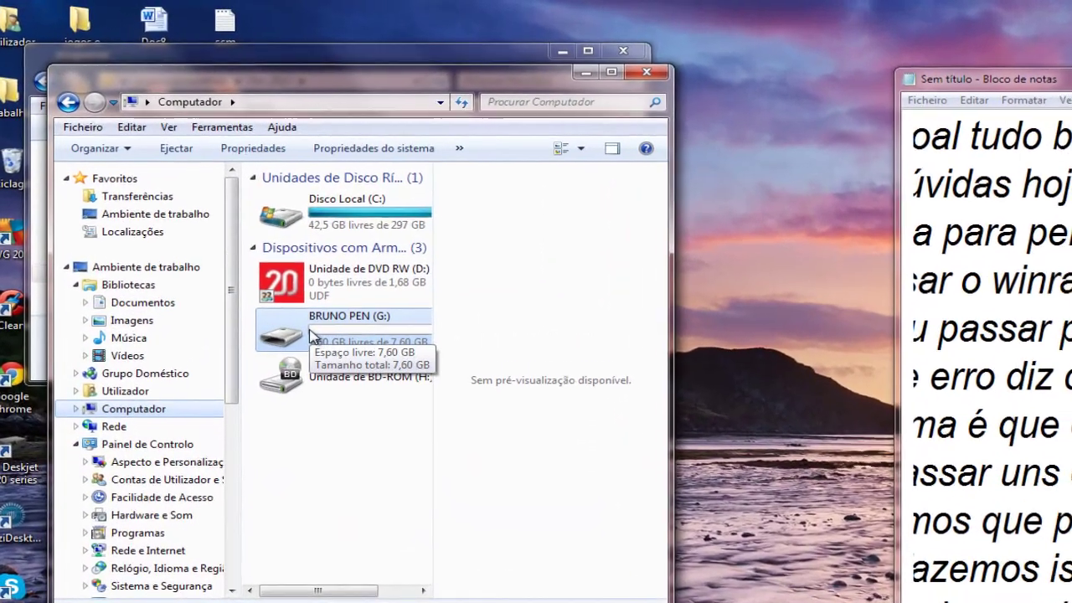
Quick-format the pen drive (G:) with the NTFS file system, accepting the erasure of its data
right_click(269, 278)
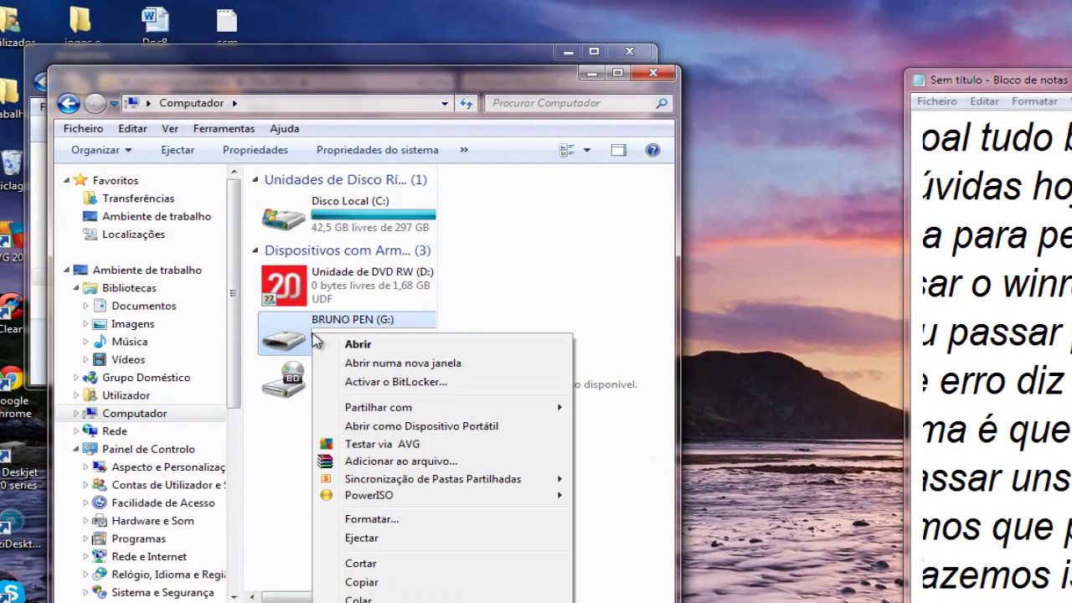
left_click(356, 520)
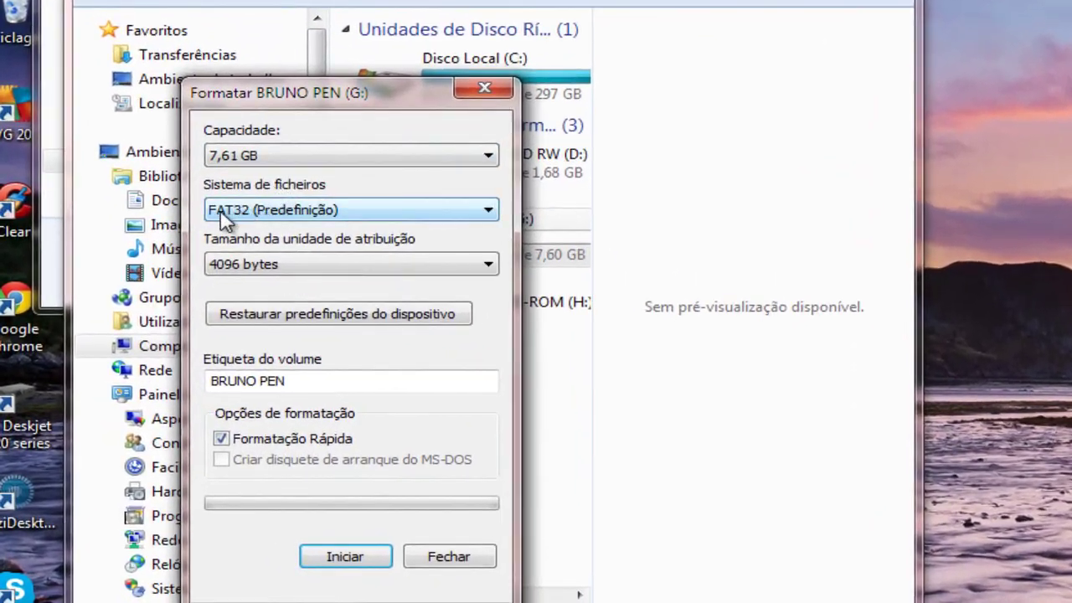
left_click(246, 214)
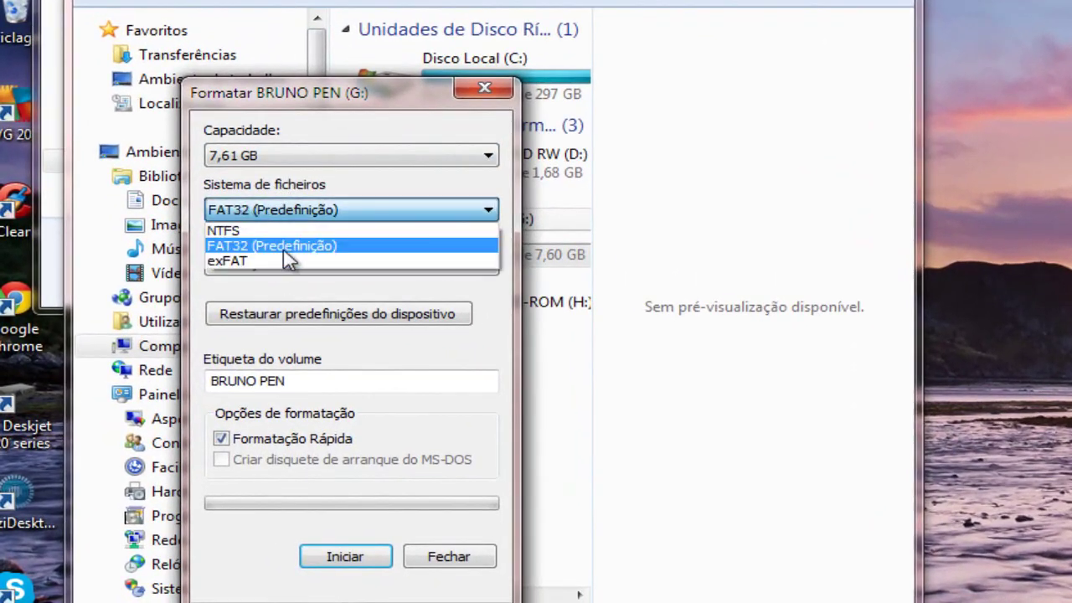
left_click(238, 235)
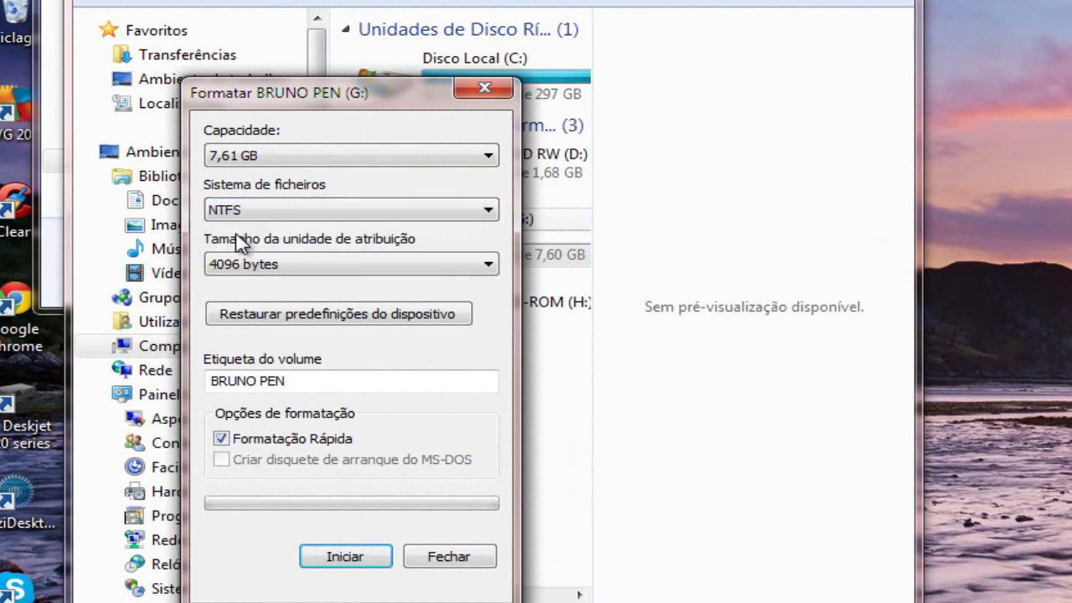
left_click(341, 555)
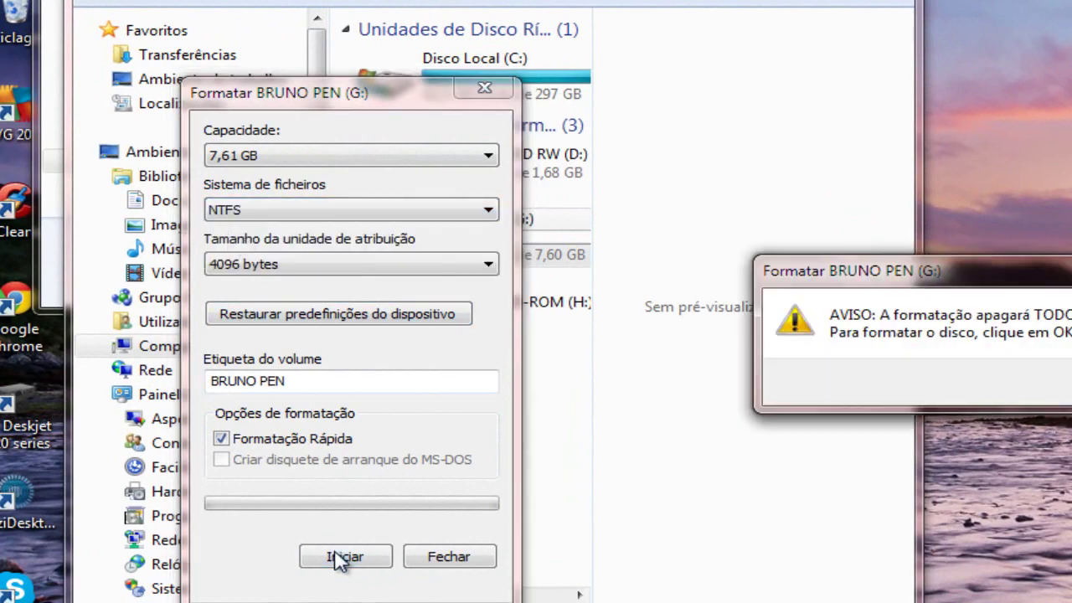
key("Return")
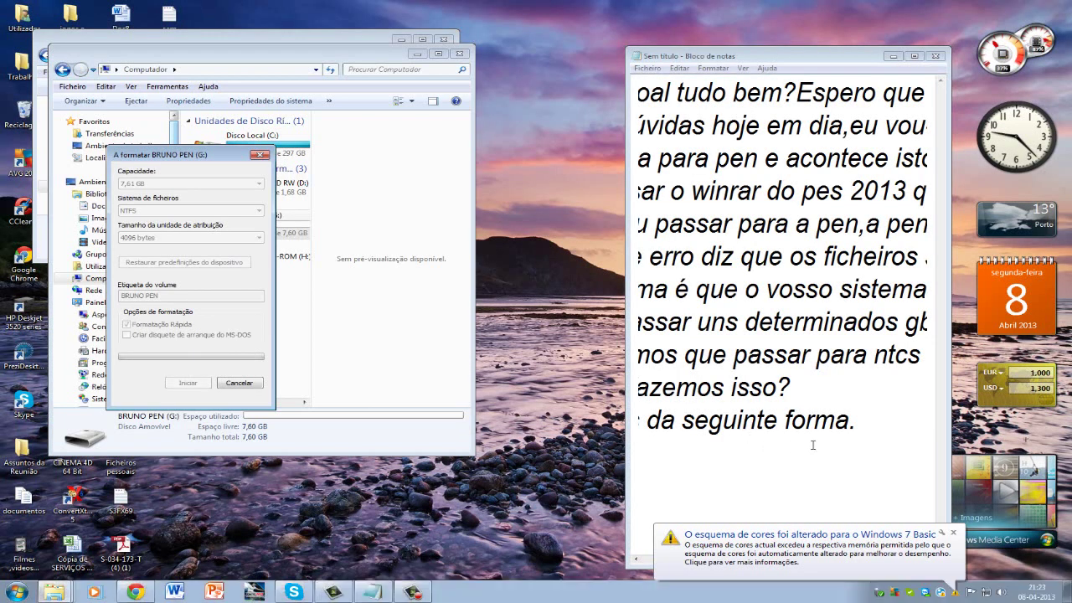
Begin a new line at the end of the note with the words "Ele ira"
left_click(812, 444)
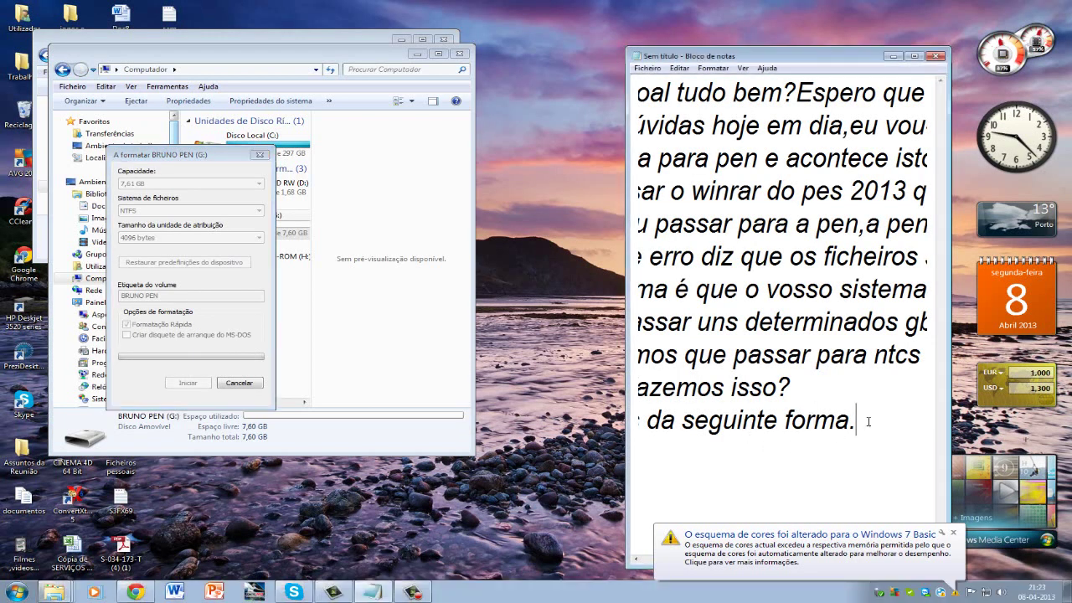
key("Return")
type("Elle")
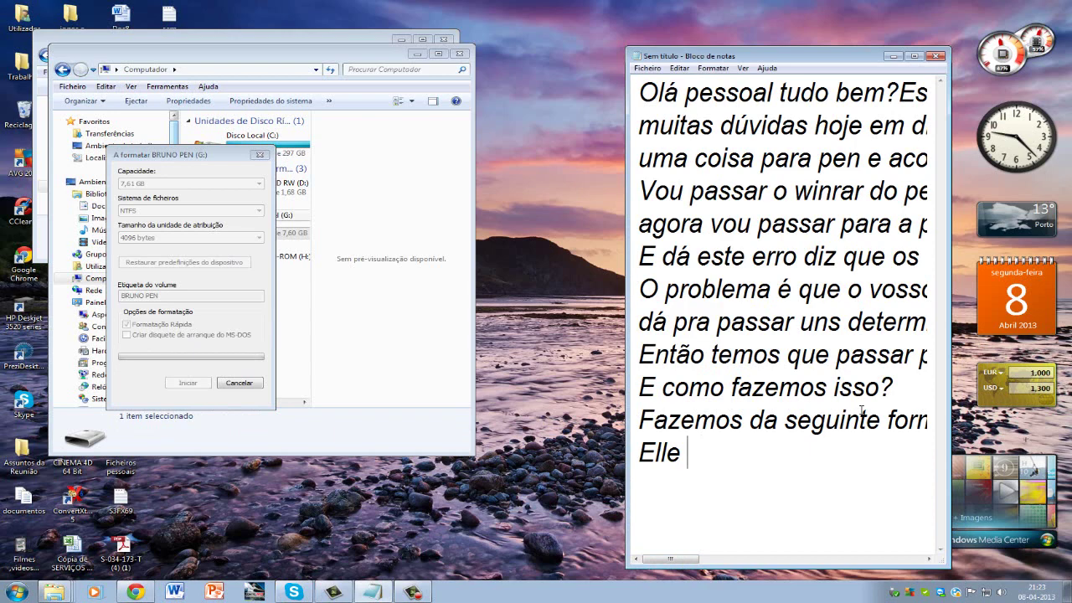
key("BackSpace")
key("BackSpace")
type("e ira")
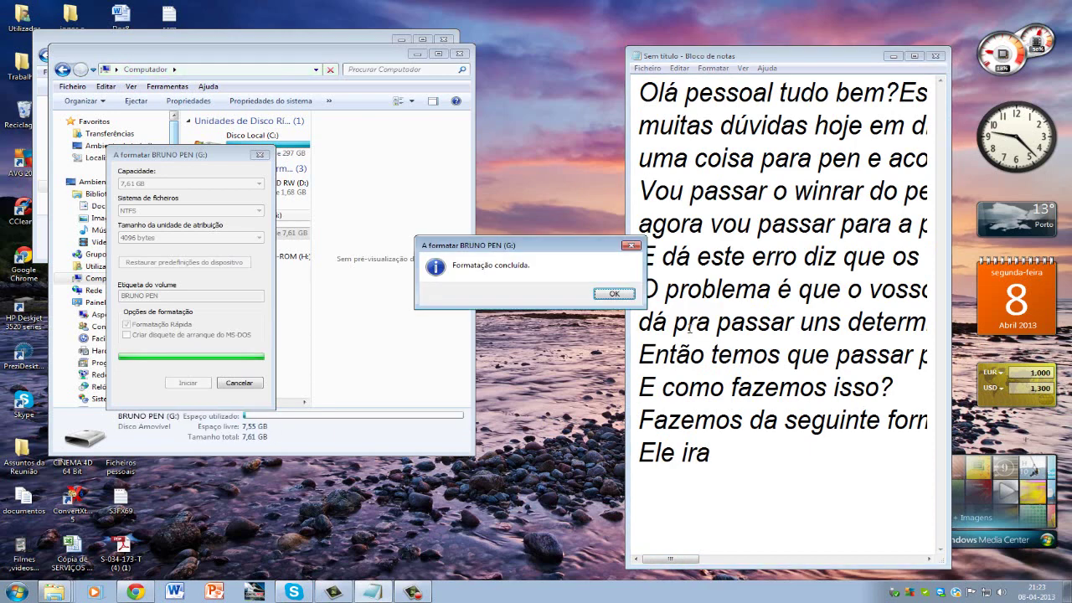
Dismiss the format-complete message and finish the note's line as "Ele irá convert a pen em ntfs e agora dá pra passar."
left_click(614, 293)
left_click(737, 453)
key("BackSpace")
type("á convre")
key("BackSpace")
key("BackSpace")
type("ert a pen en")
key("BackSpace")
type("m nt")
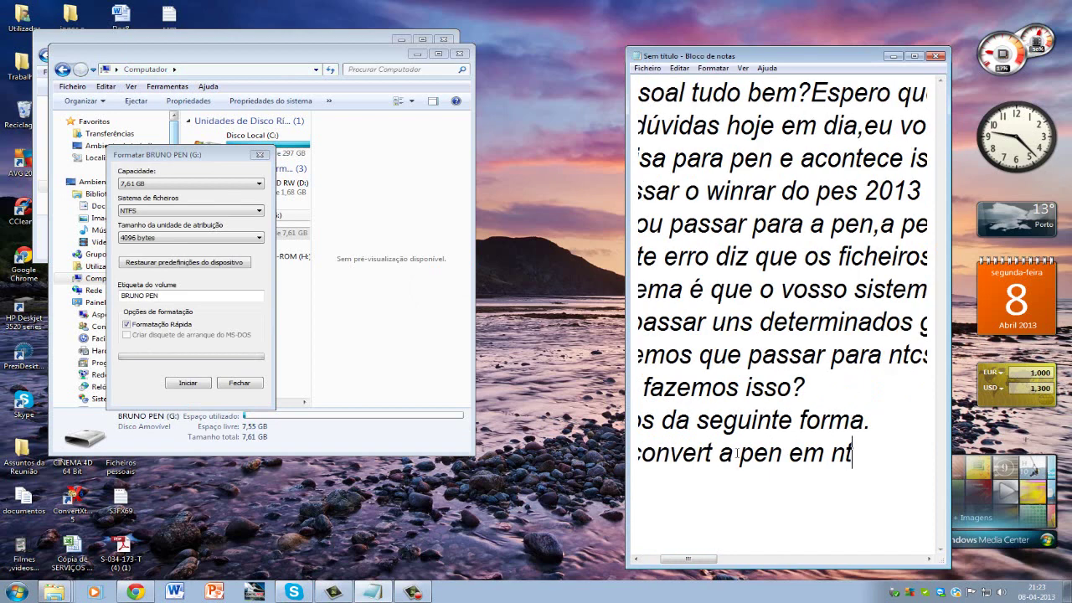
type("fs e agora á")
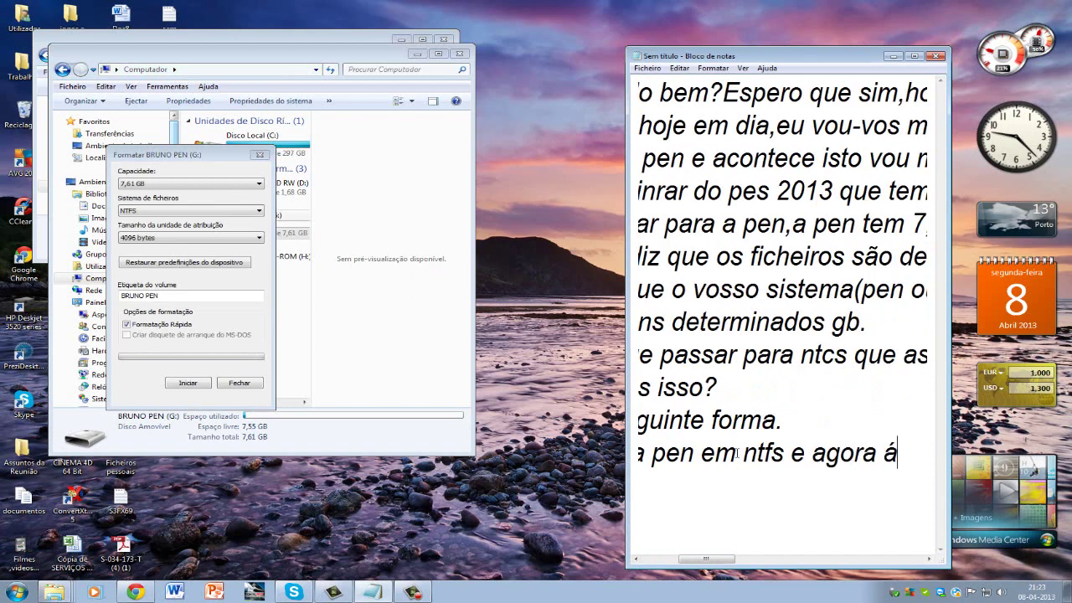
key("BackSpace")
type("dá pra passar.")
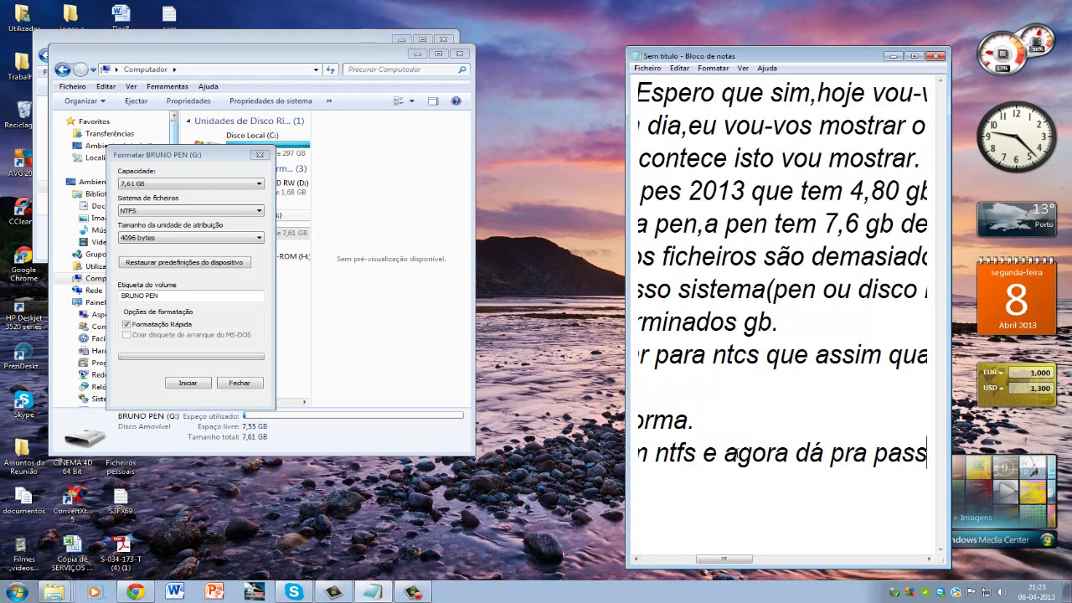
Close the format dialog and paste the copied Pes 2013 archive into the pen drive (G:), moving the copy progress window aside
left_click(236, 383)
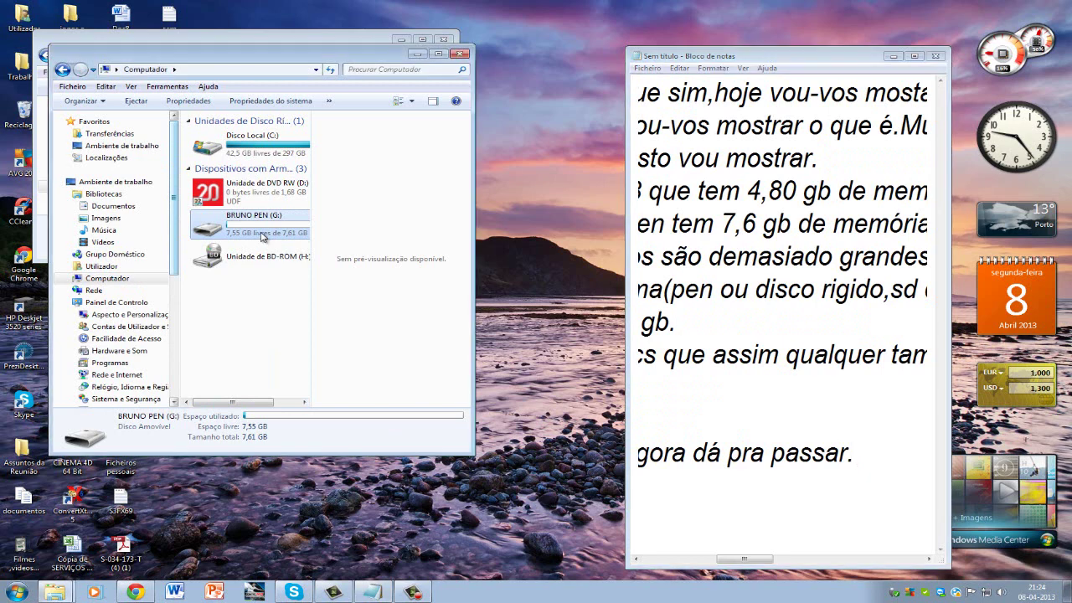
double_click(261, 238)
key("ctrl+v")
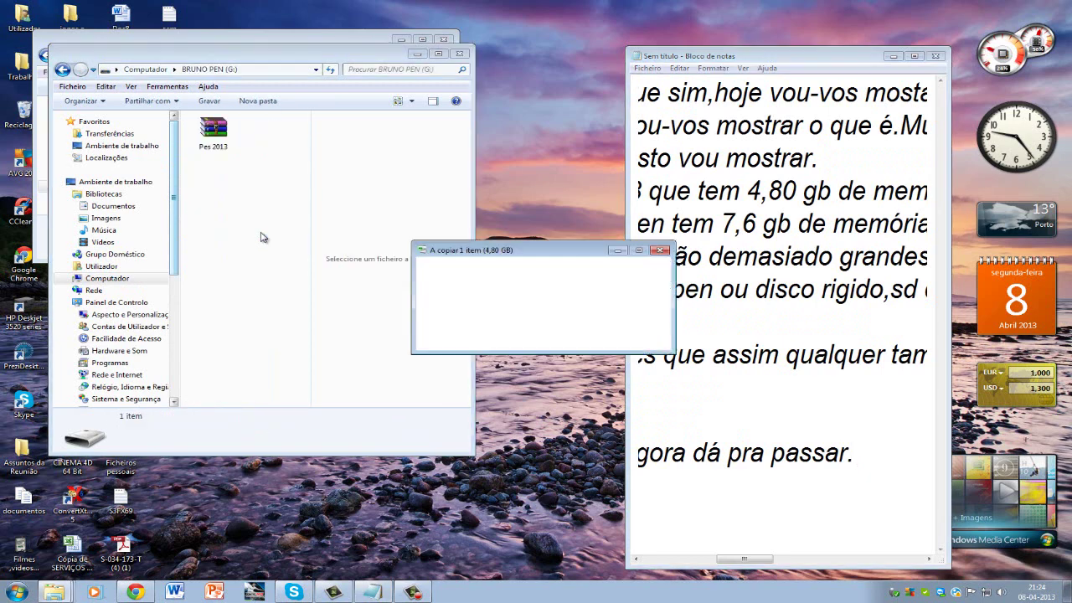
left_click_drag(461, 250, 285, 262)
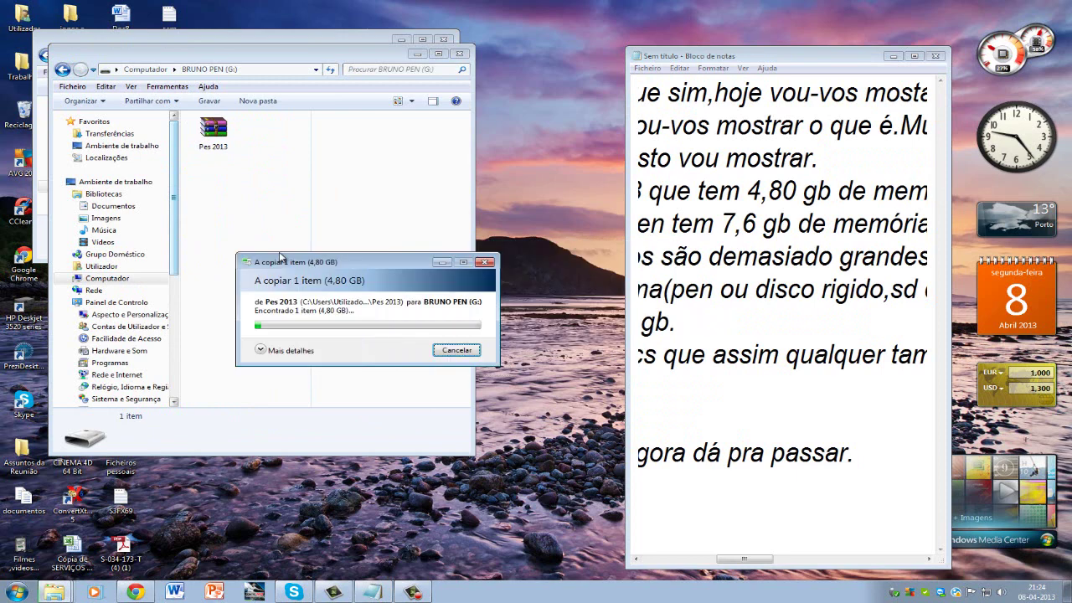
Write "Estão a ver." on a new line at the end of the note
left_click(909, 455)
key("Return")
type("Estão ")
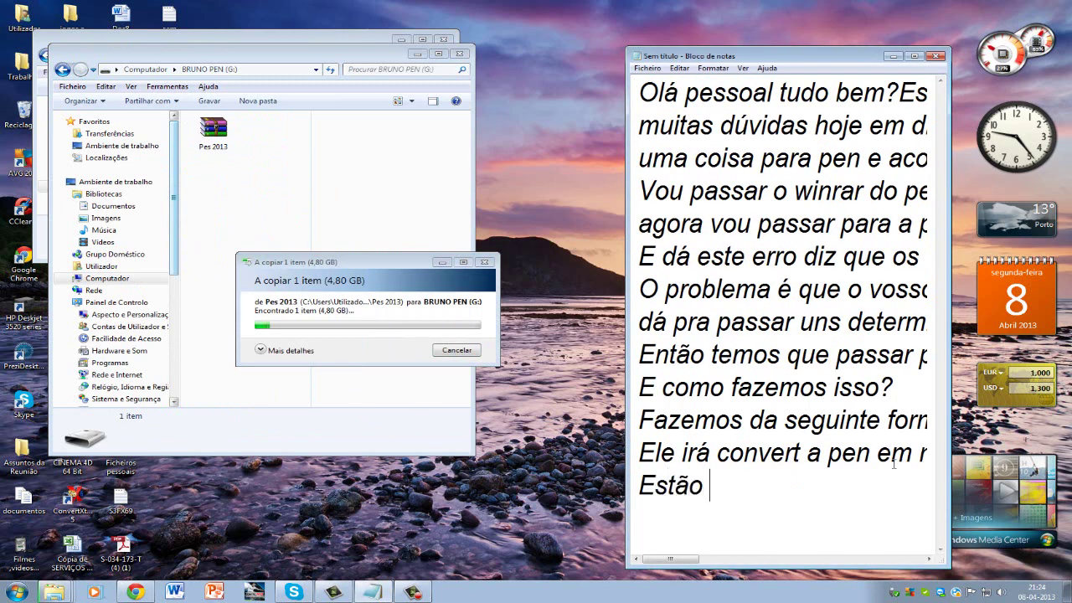
type("a ver.")
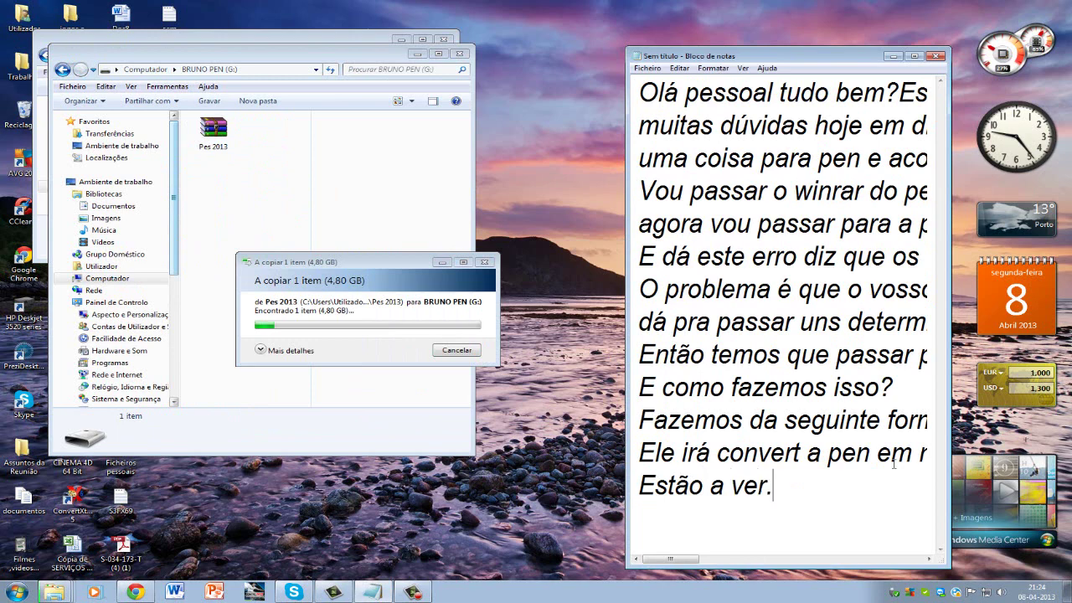
Write "Espero que tenham gostado qualquer dúvia comentem." on a new line of the note
key("Return")
type("Exp")
key("BackSpace")
key("BackSpace")
type("spero que tenham ")
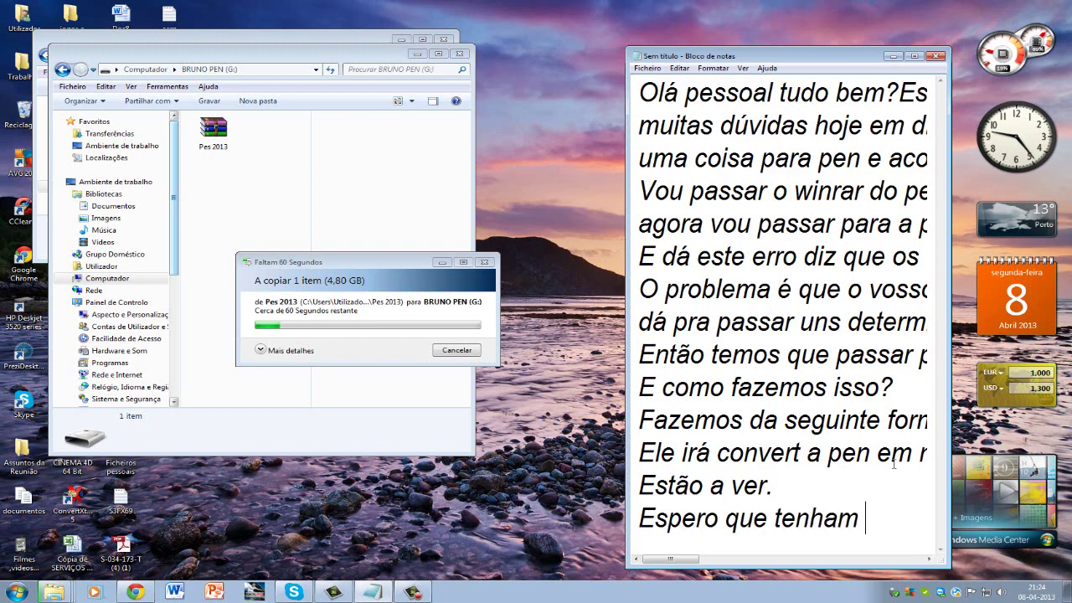
type("gostado qualquer dúvia coment")
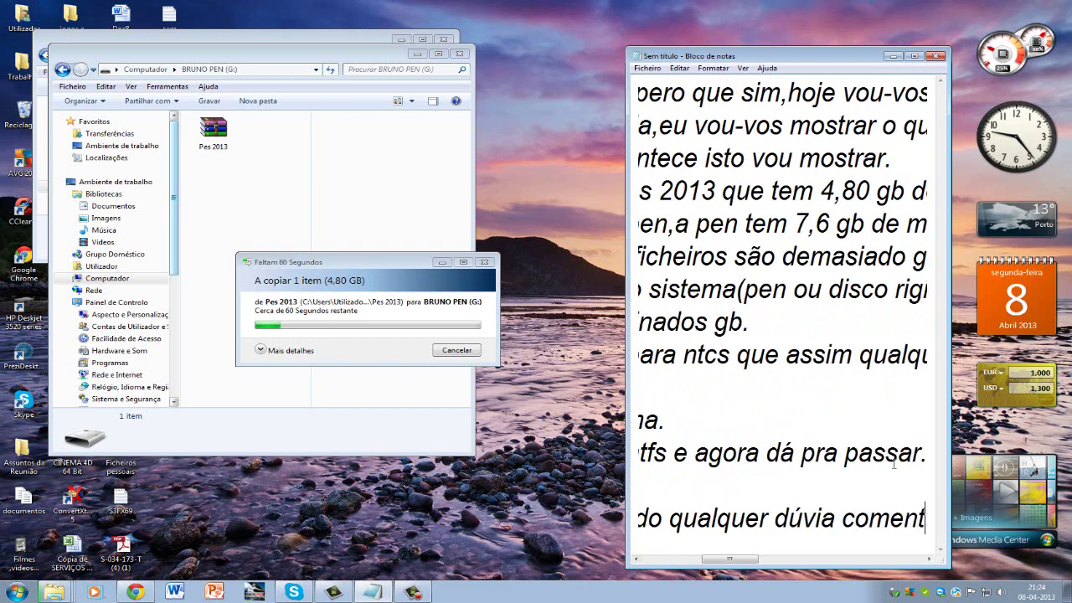
type("em.")
Write the farewell "Xau ,até uma próxima." on a new line of the note
key("Return")
type("Xau a")
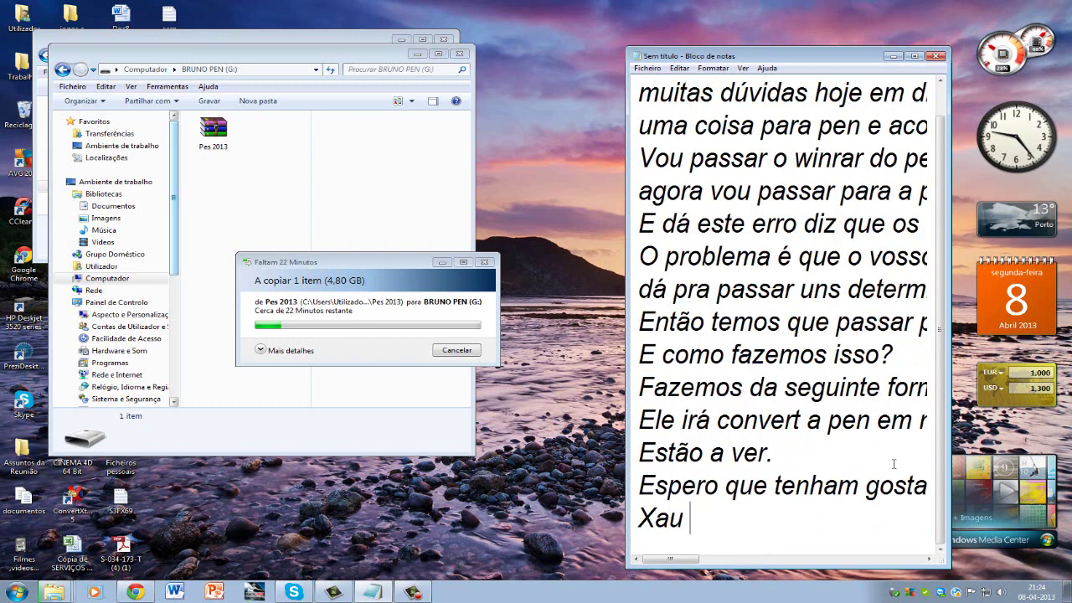
key("BackSpace")
type(",at")
type("é uma ")
type("pro")
key("BackSpace")
key("BackSpace")
type("róxima")
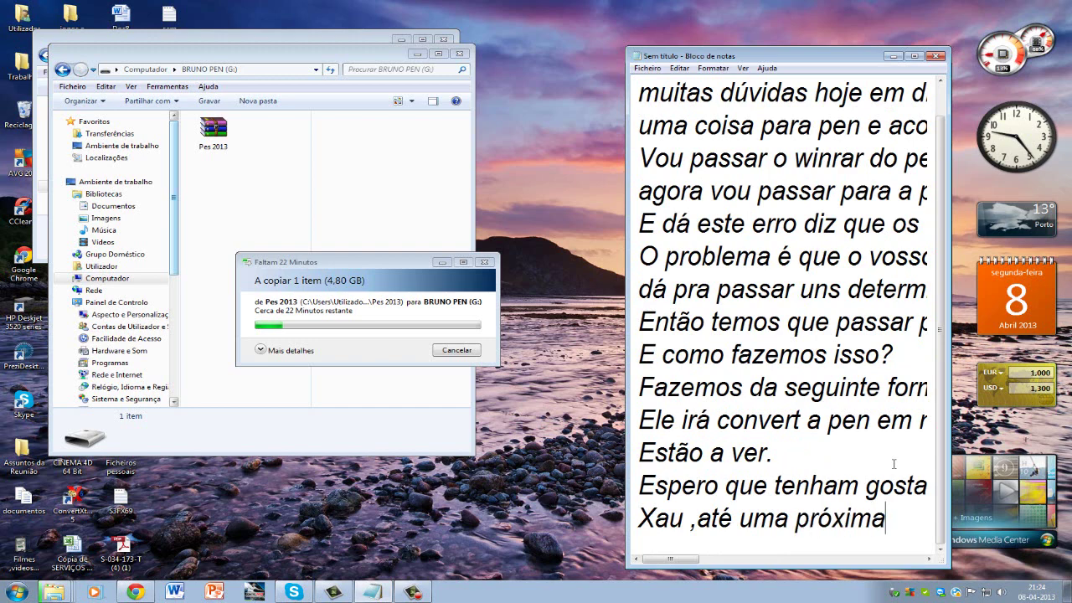
type(".")
Begin another line below the farewell with "Quero tb aproveitar pra deixar"
key("Return")
type("QU")
key("BackSpace")
type("uero ")
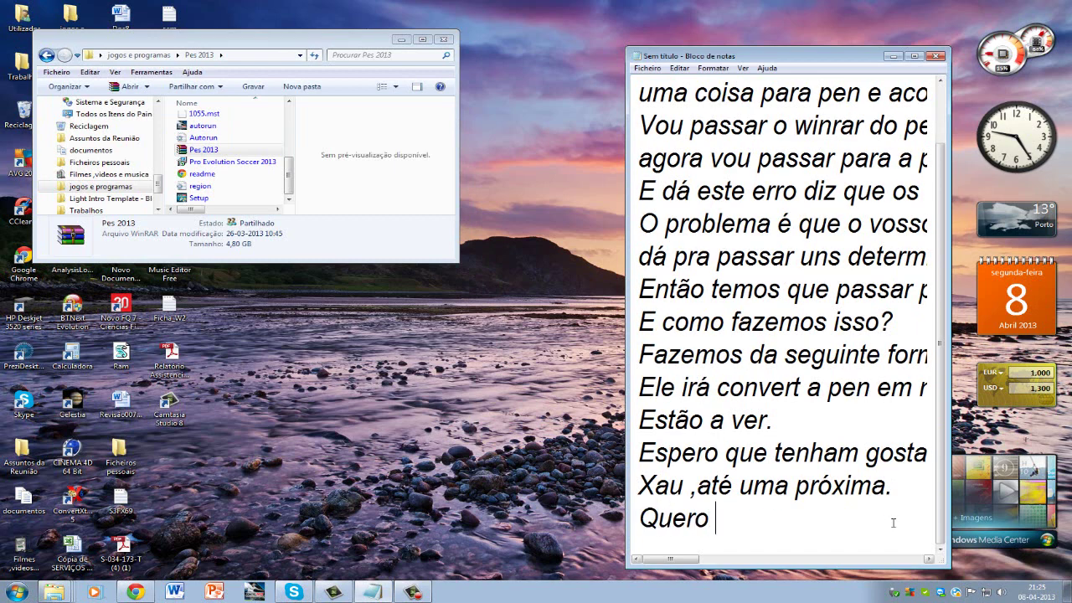
type("tb apro")
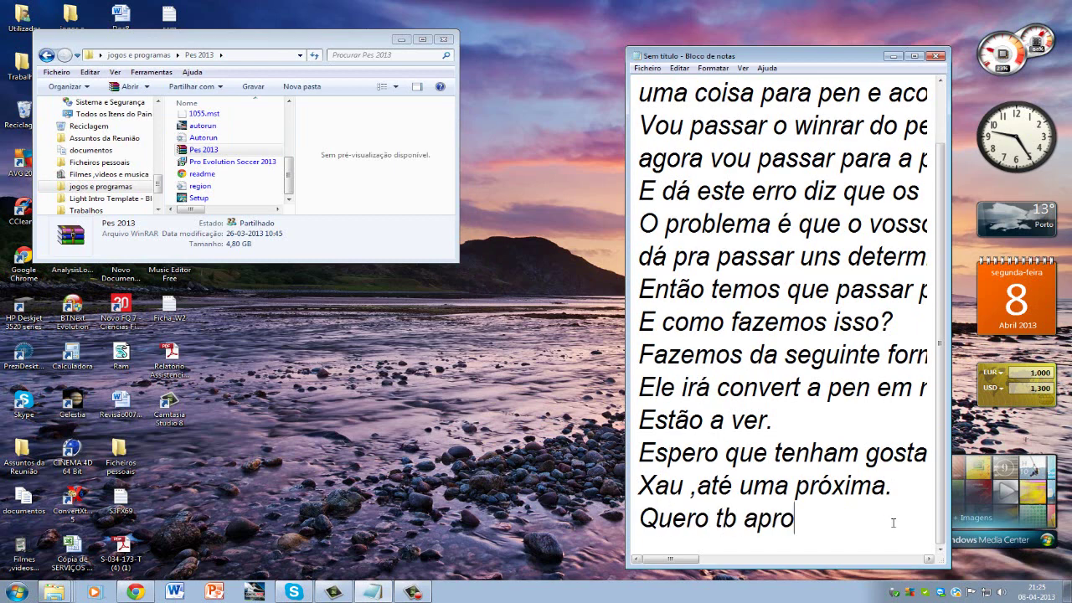
type("veitar p")
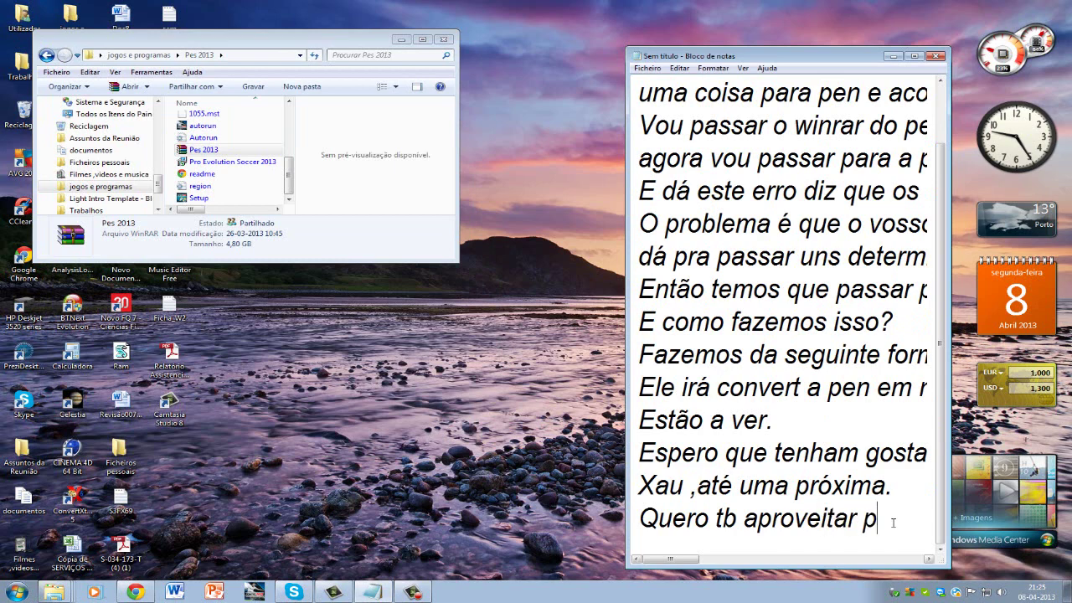
type("ra deixar")
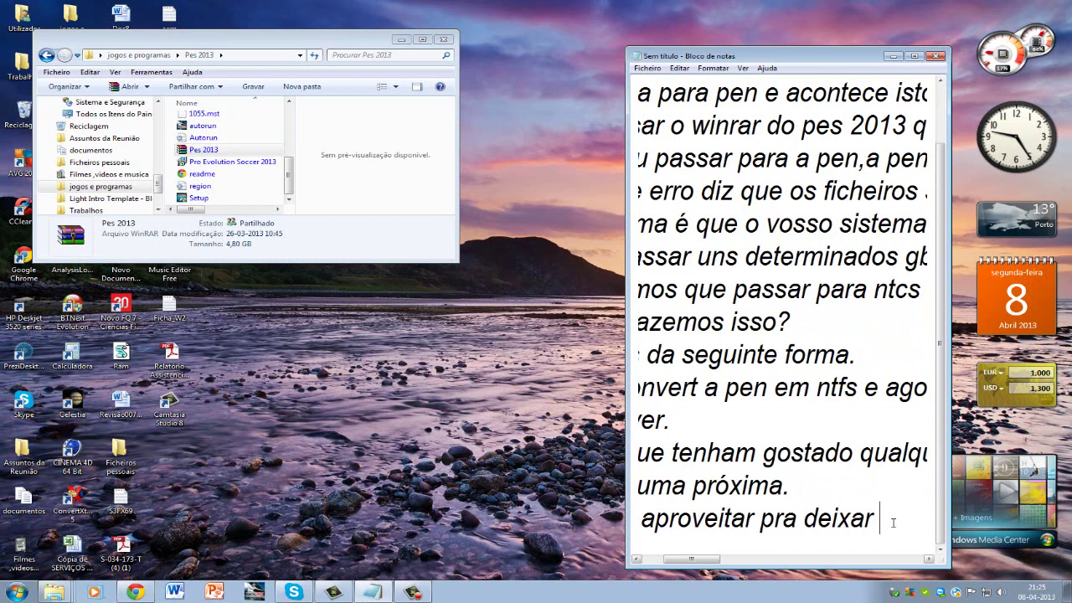
Complete the request line with "um pedido de irem aos meus blog's que vão estar a ver agora." and add "Xau" below it
type(" umpedid")
key("BackSpace")
key("BackSpace")
key("BackSpace")
key("BackSpace")
key("BackSpace")
type("pedido de ")
type("irem aos ")
type("meus blog")
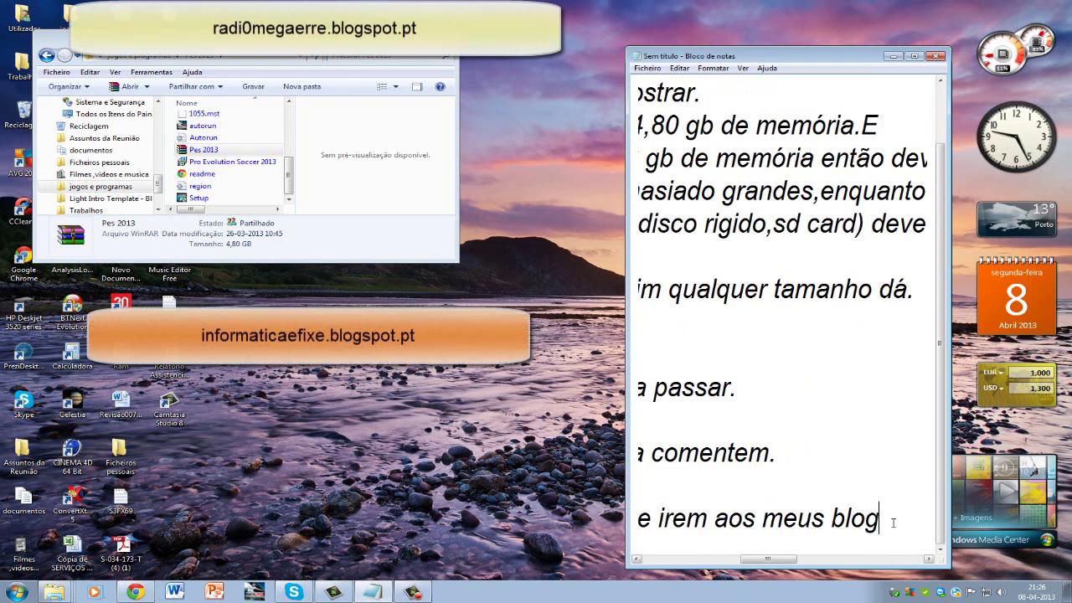
type("'s que ")
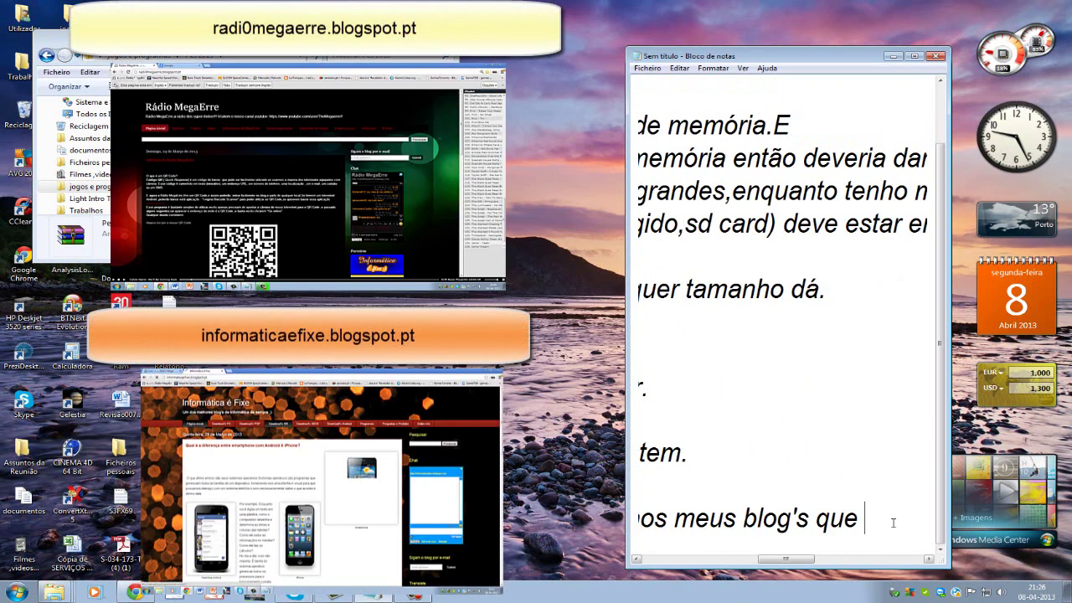
type("vão estar a ver a")
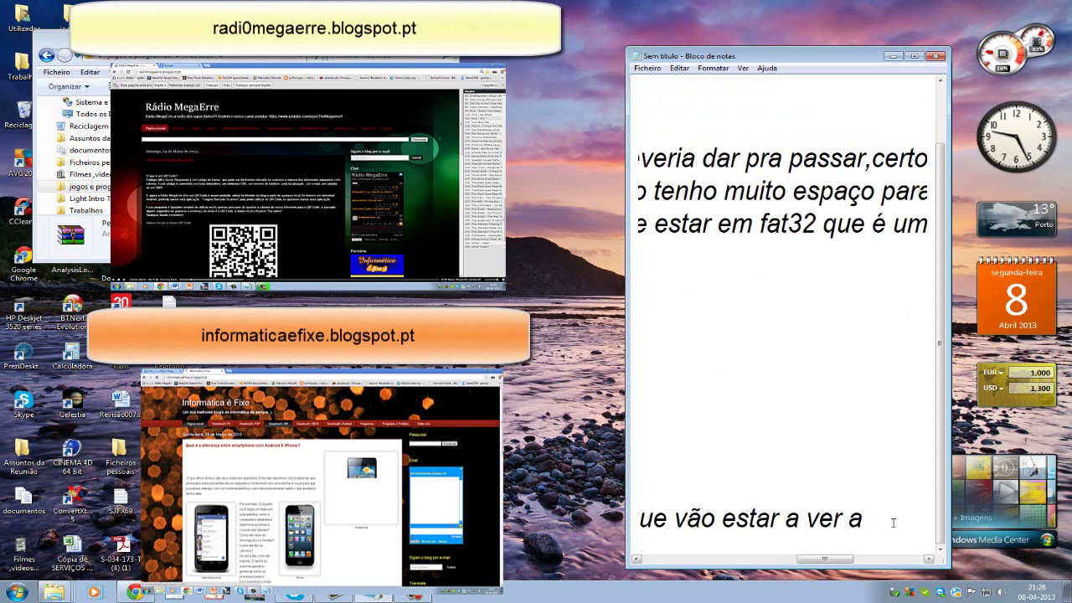
type("gora.")
key("Return")
type("Xau")
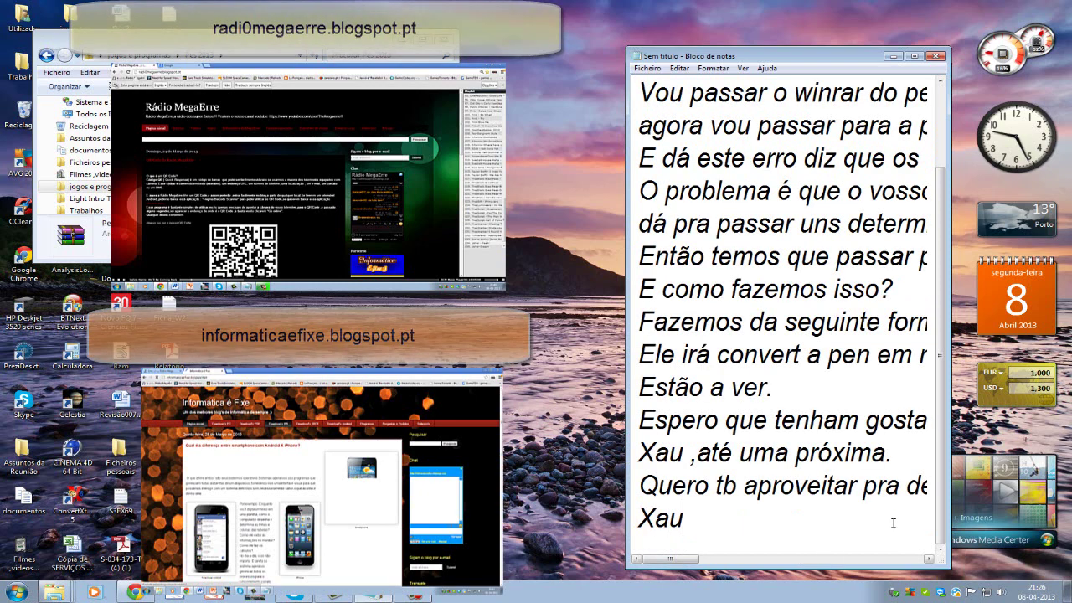